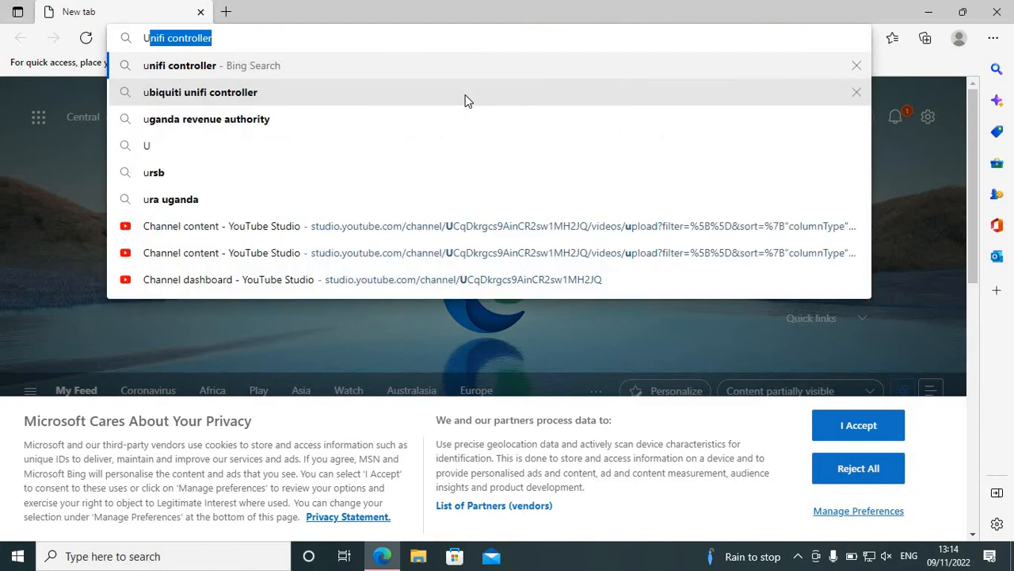
Step: Search the web for "unifi controller download" and open Ubiquiti's UniFi downloads page from the results
key(End)
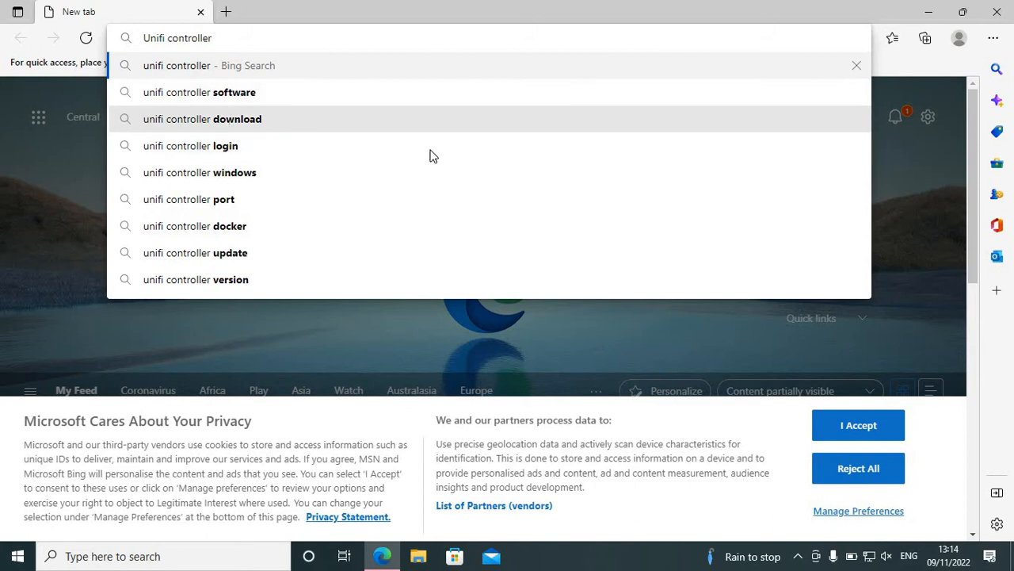
click(432, 155)
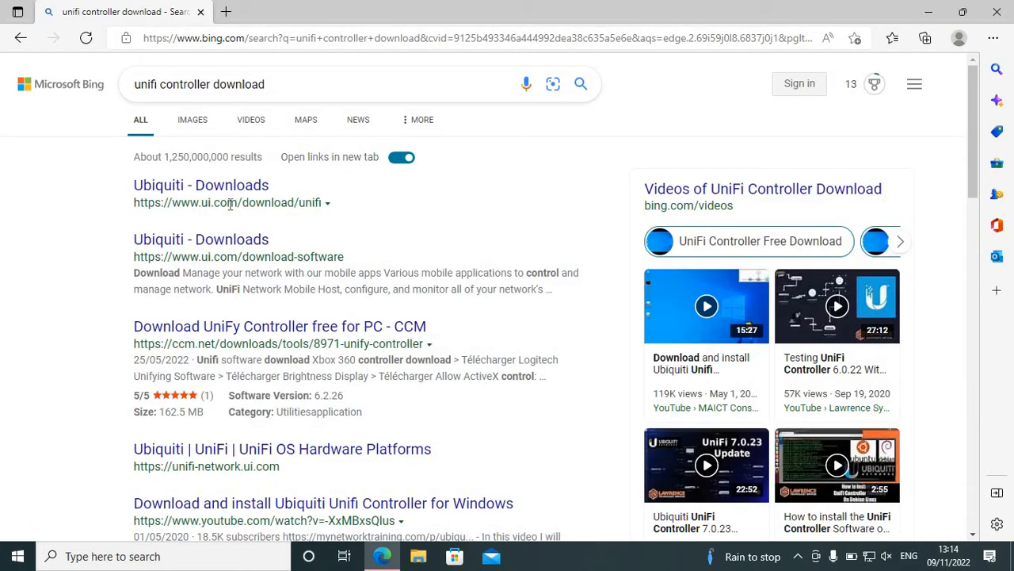
click(206, 190)
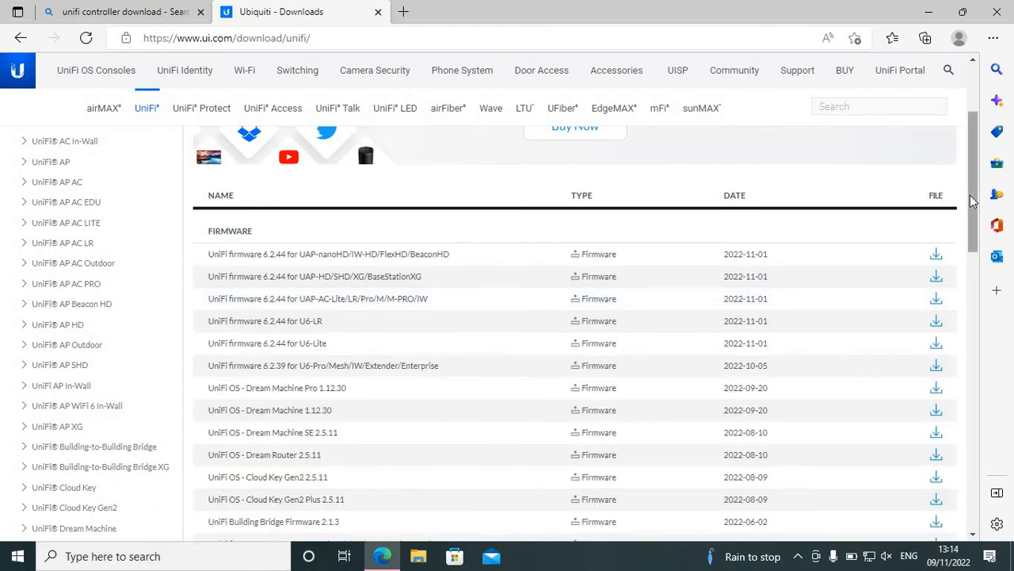
Step: Download UniFi Network Application 7.2.95 for Windows from the Software section, accepting the end user license agreement
drag(973, 206, 976, 359)
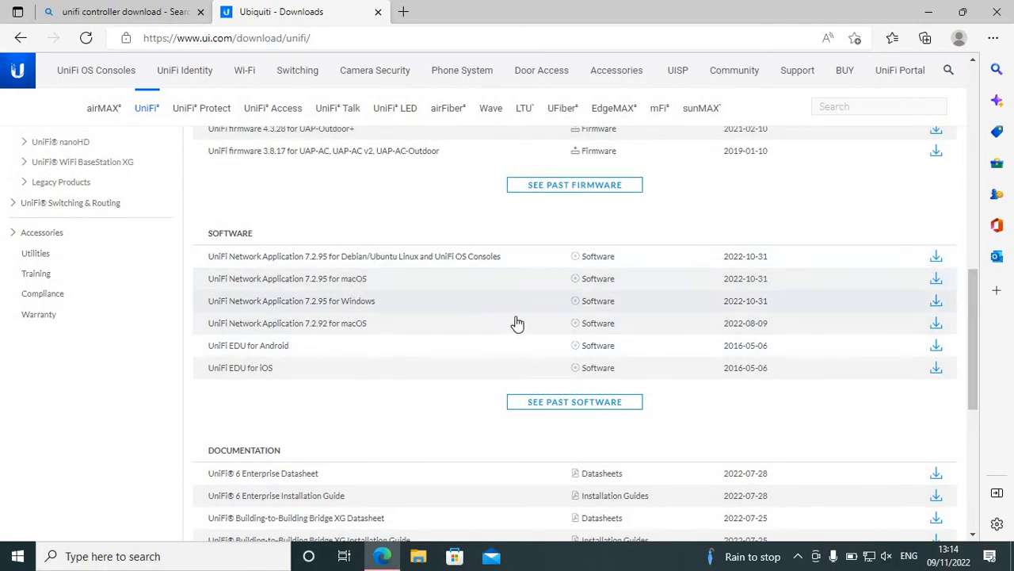
click(938, 303)
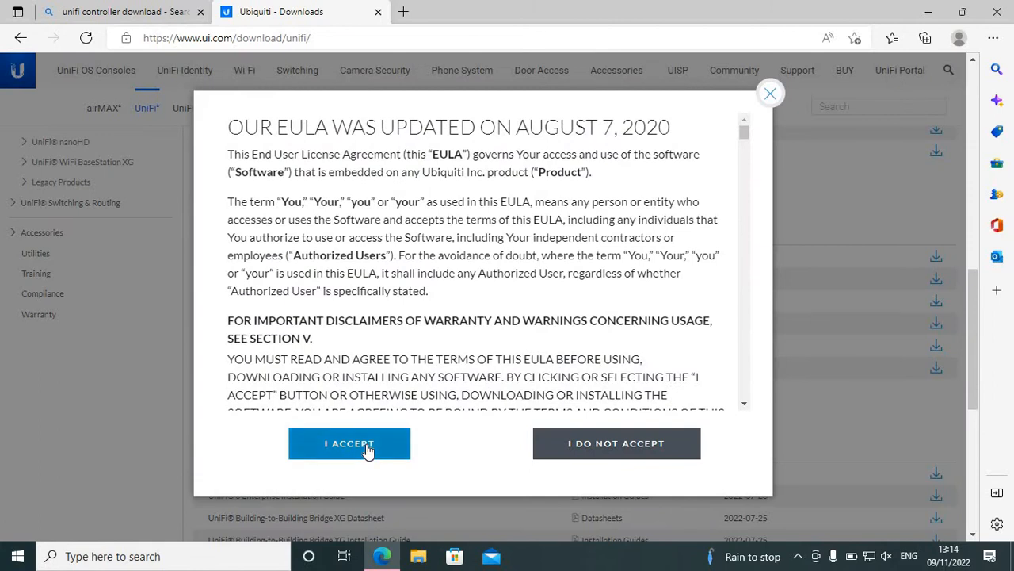
click(366, 444)
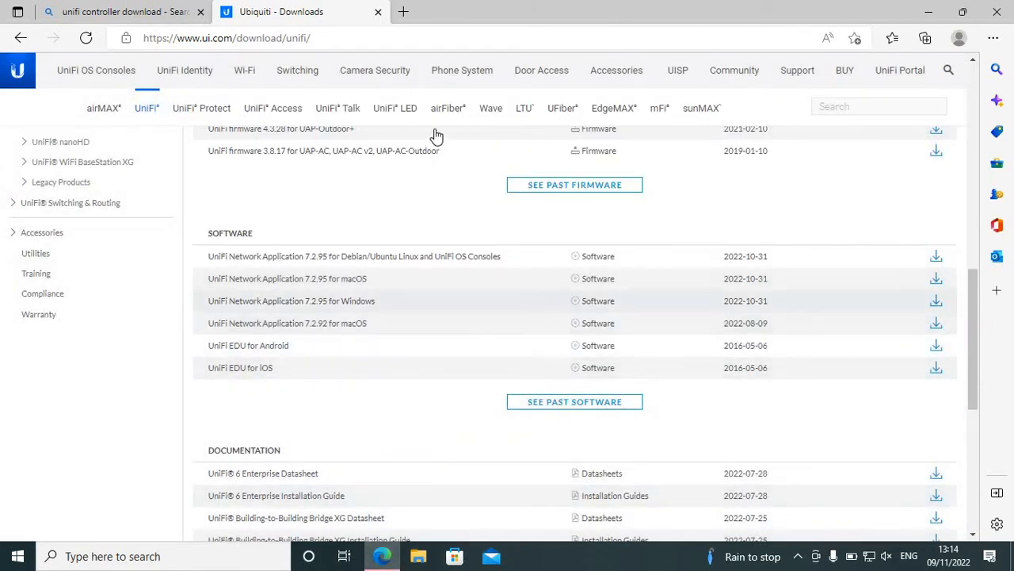
click(935, 302)
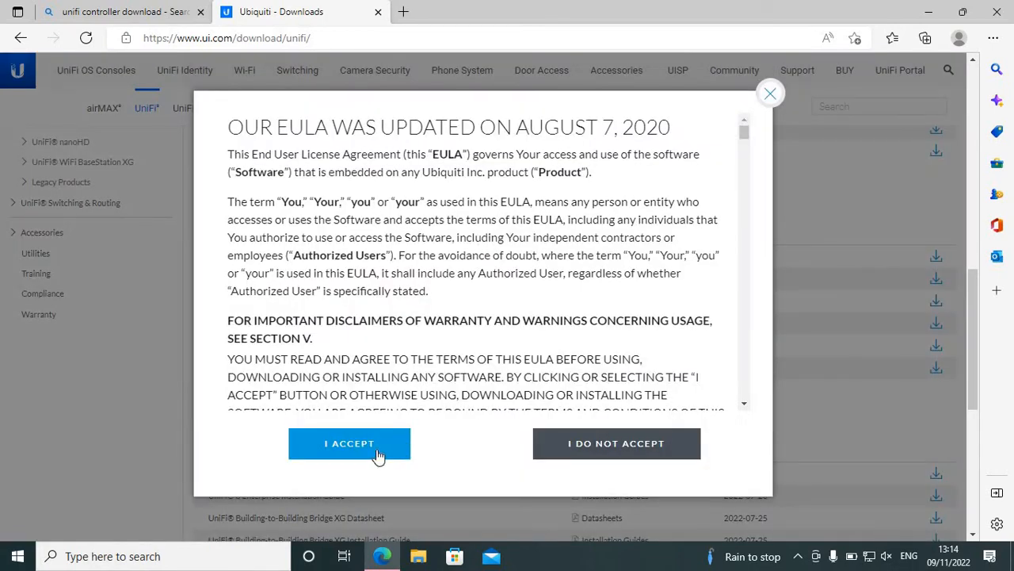
click(366, 448)
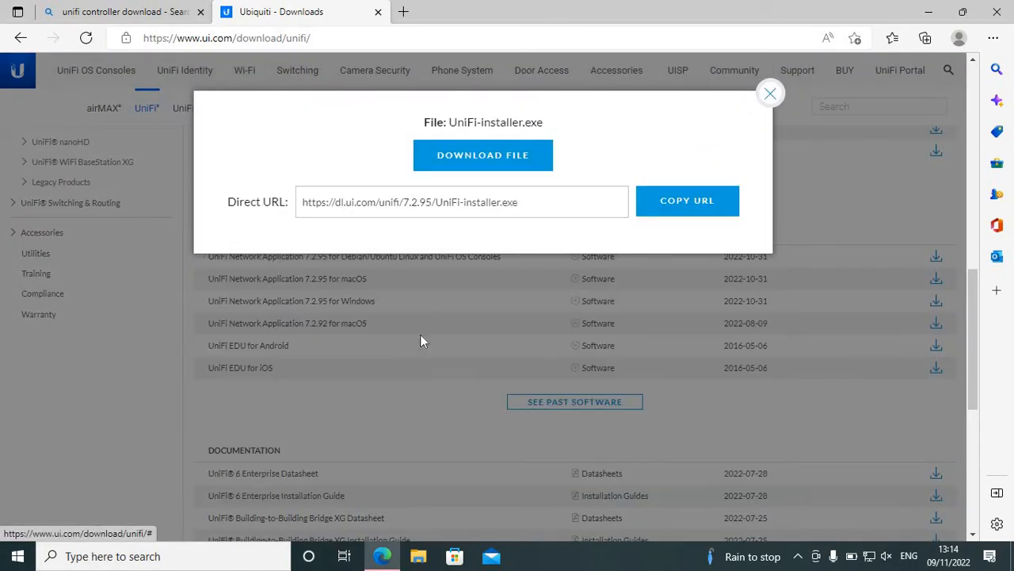
click(454, 157)
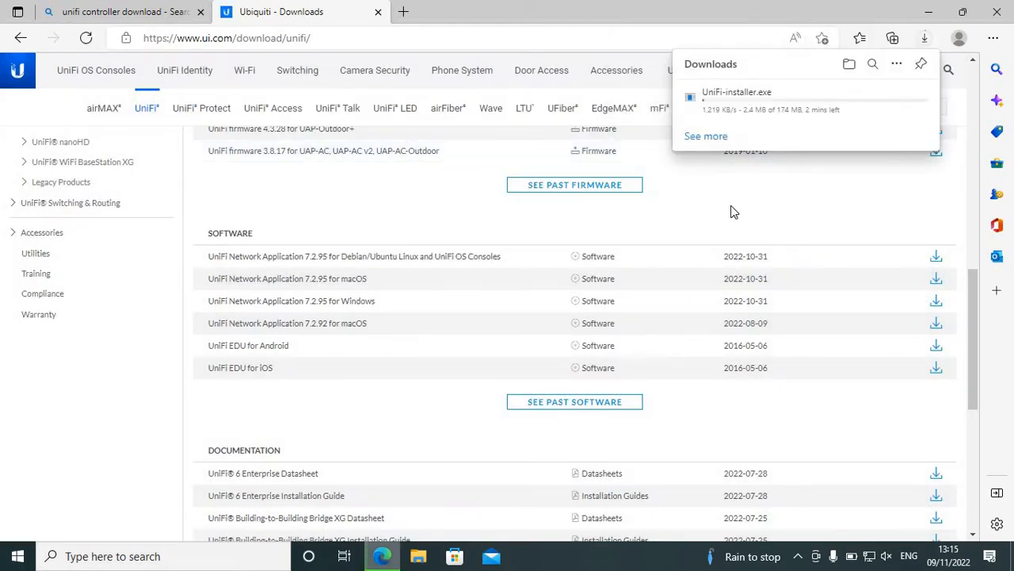
Step: Open the browser's full downloads page and show the newly downloaded UniFi-installer.exe in its folder
click(708, 137)
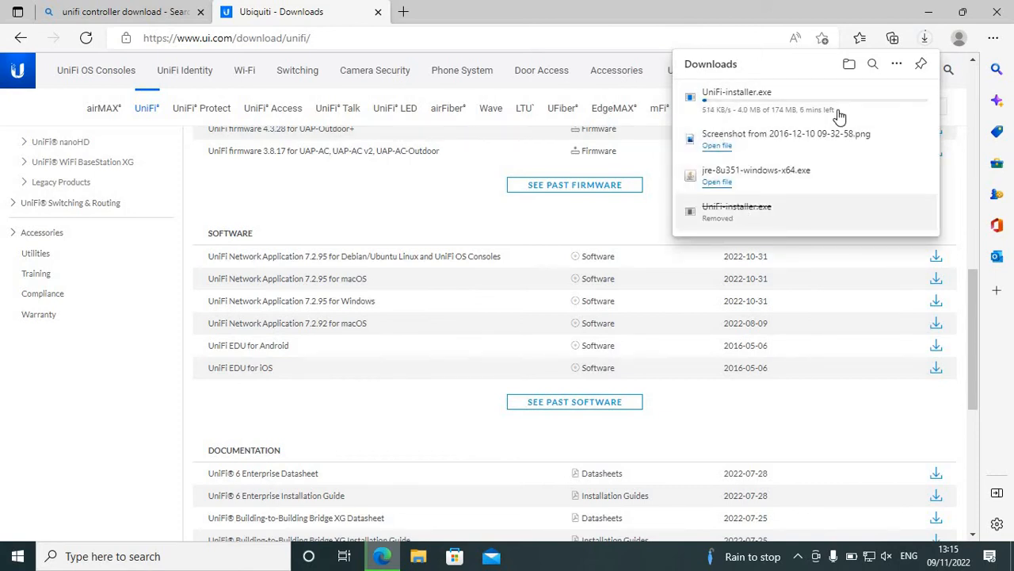
click(894, 65)
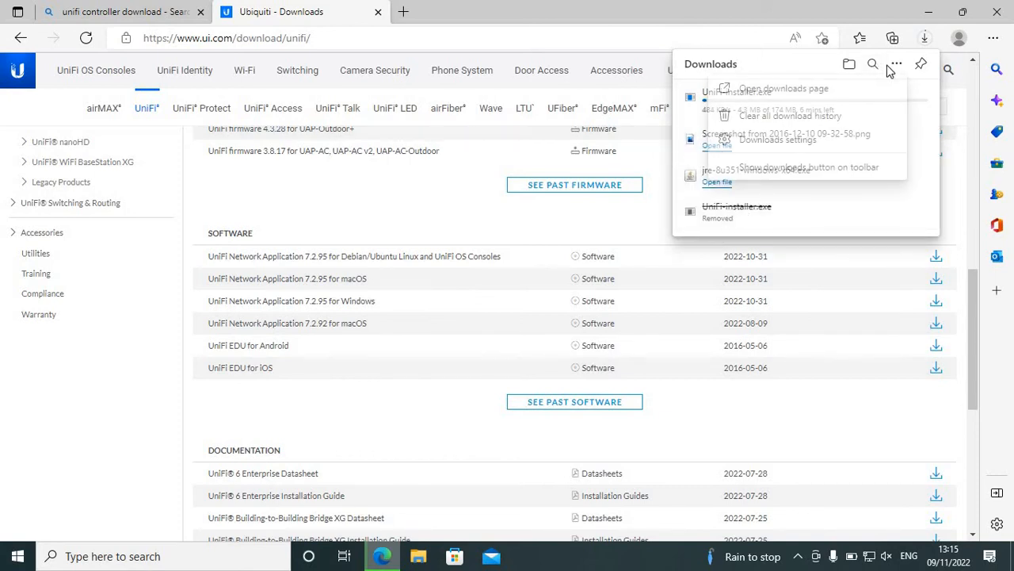
click(809, 90)
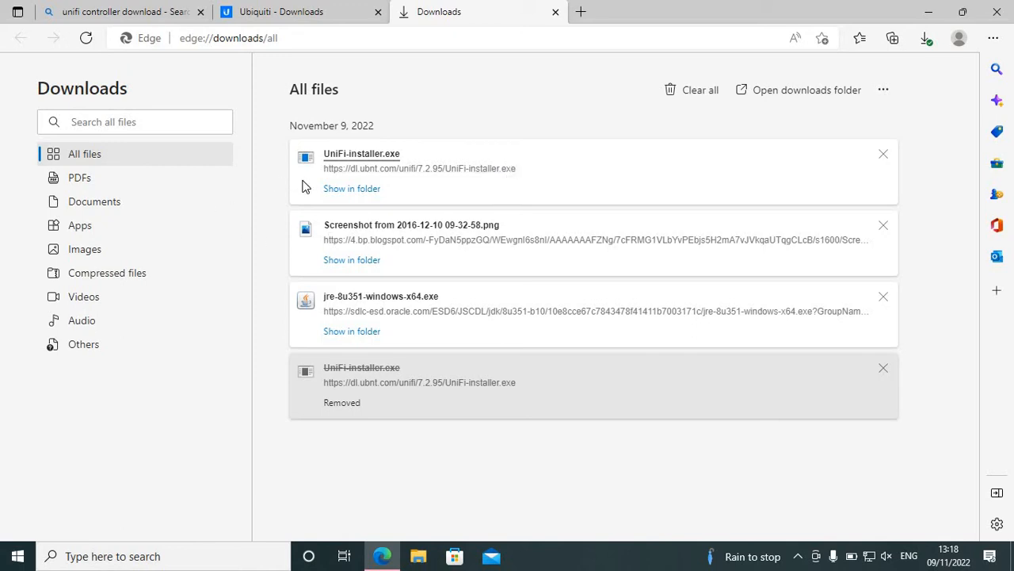
click(333, 190)
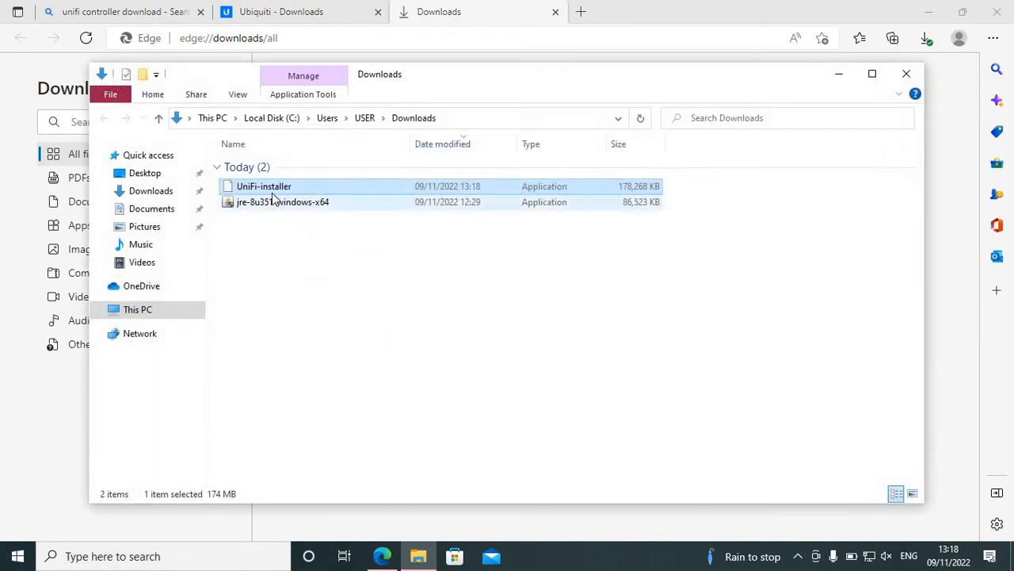
Step: Open the UniFi-installer application from the Downloads folder
click(270, 187)
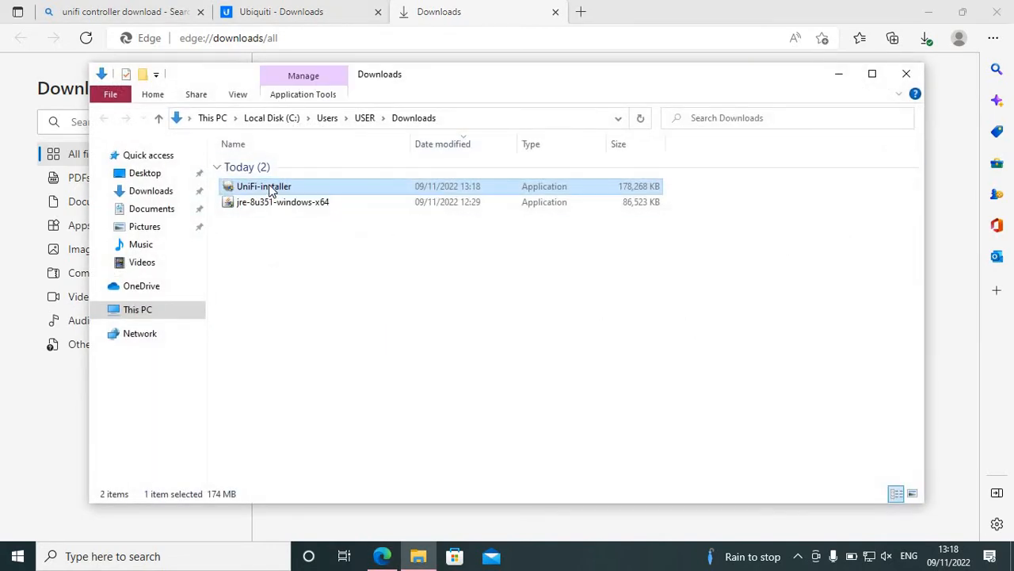
click(251, 272)
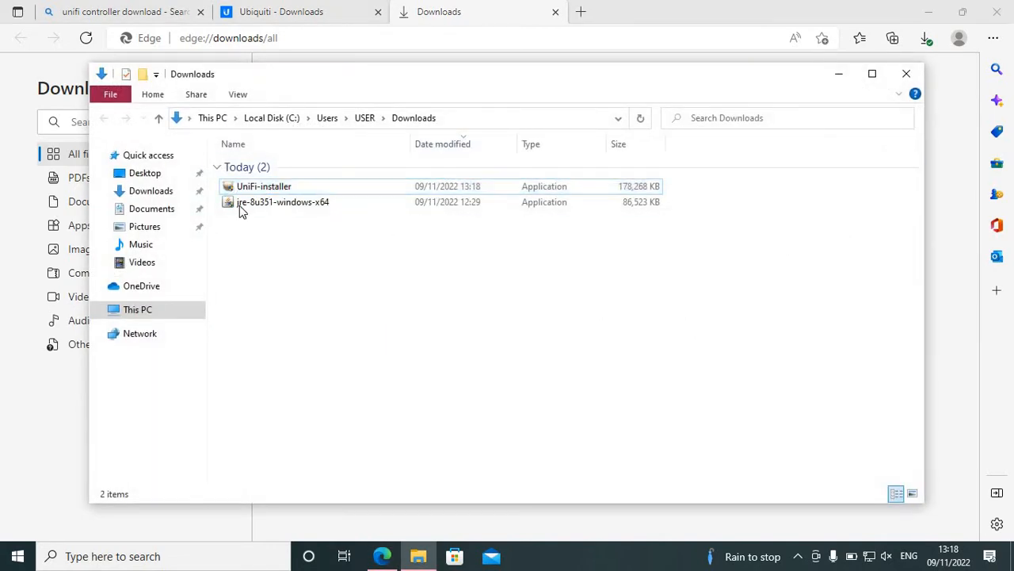
right_click(241, 193)
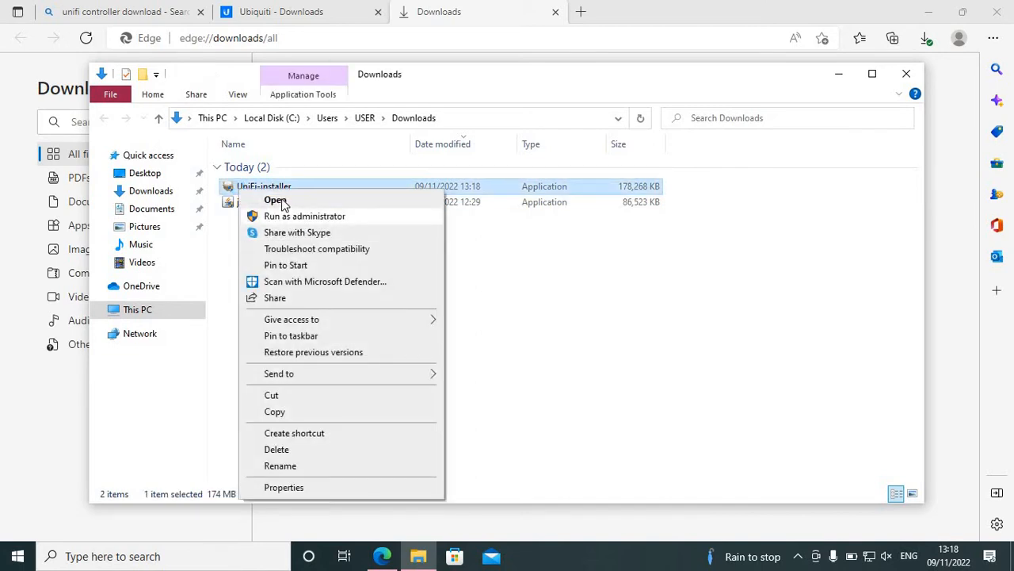
click(278, 202)
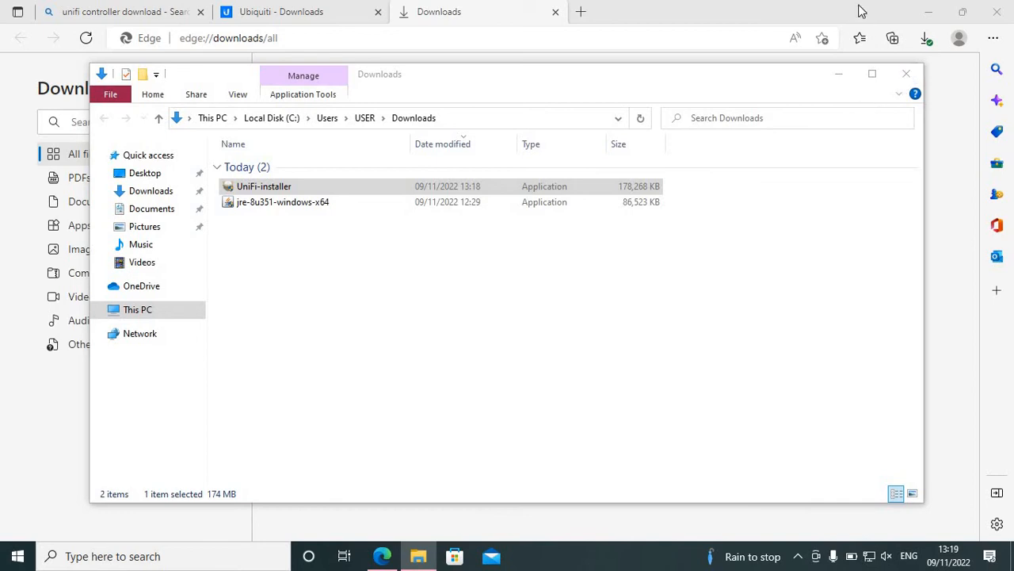
Step: Close the browser and Downloads folder, and complete the UniFi Network application setup with it starting after installation
click(991, 10)
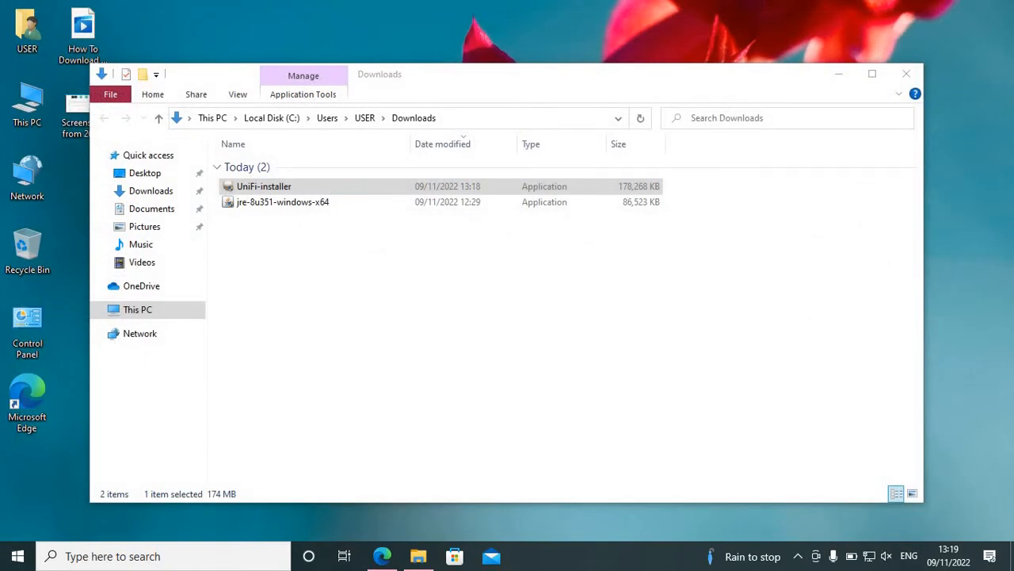
click(909, 76)
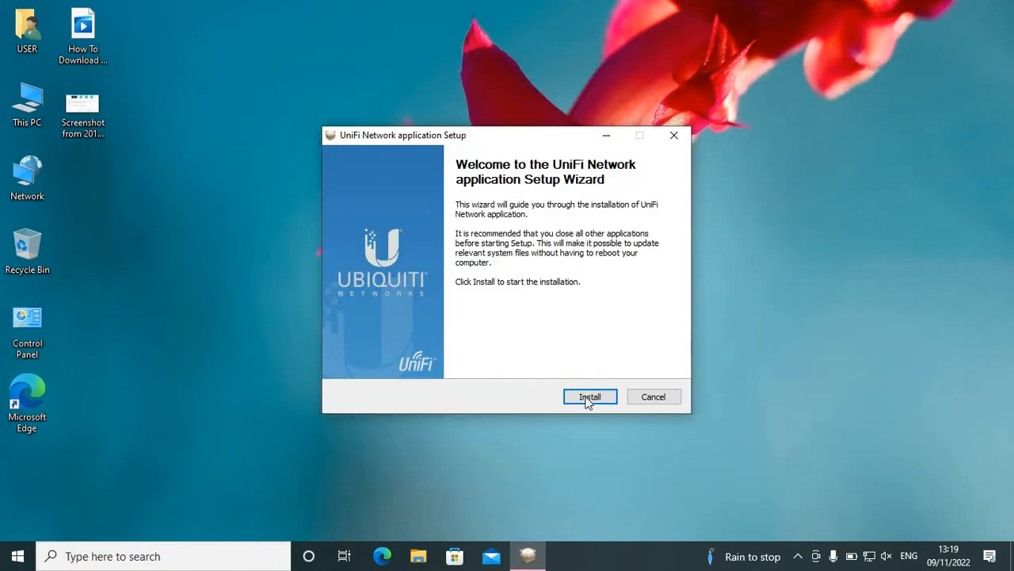
click(589, 398)
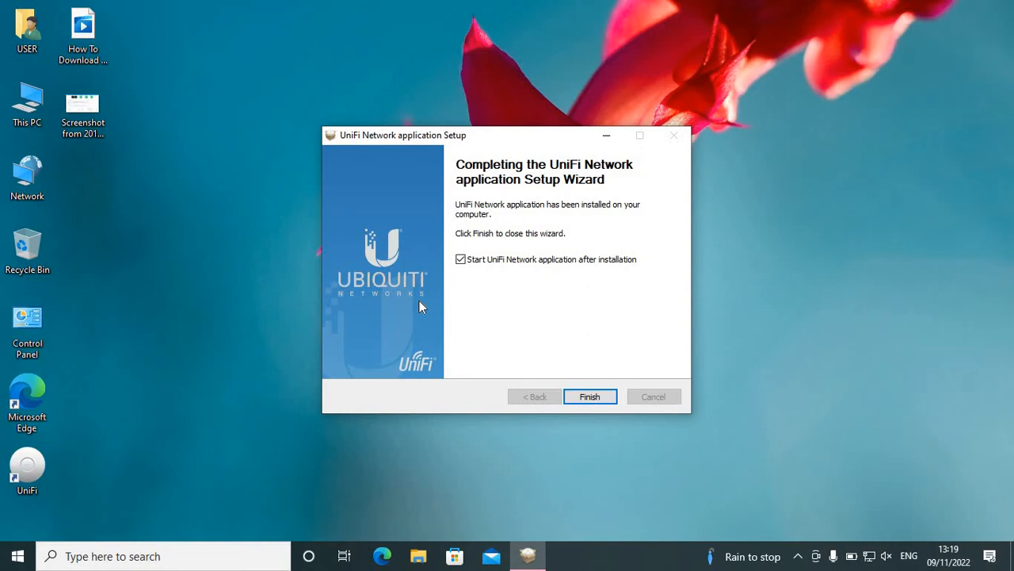
click(589, 396)
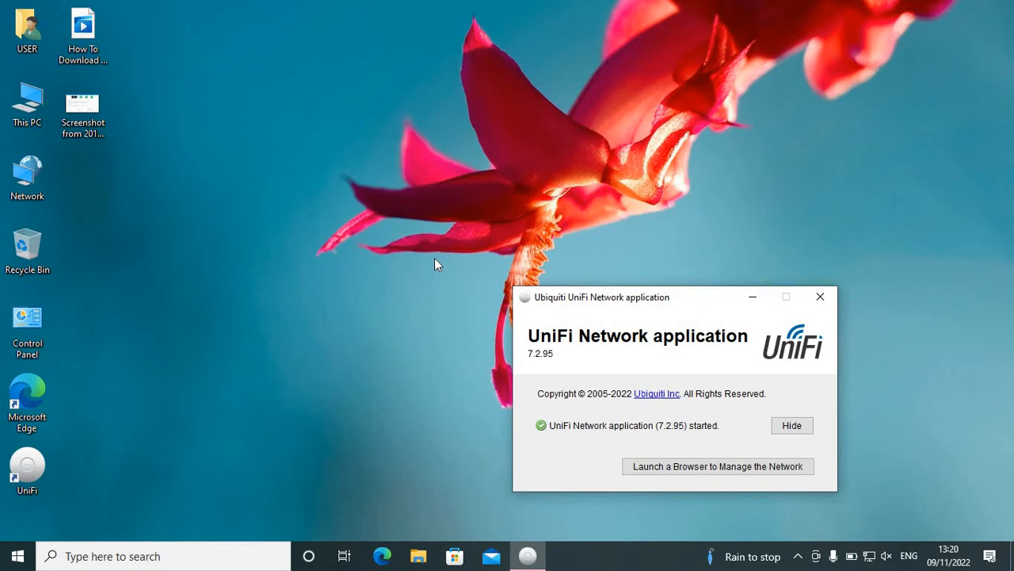
Step: Launch the network management page in a browser, continue to localhost past the certificate warning, and maximize the window
click(694, 465)
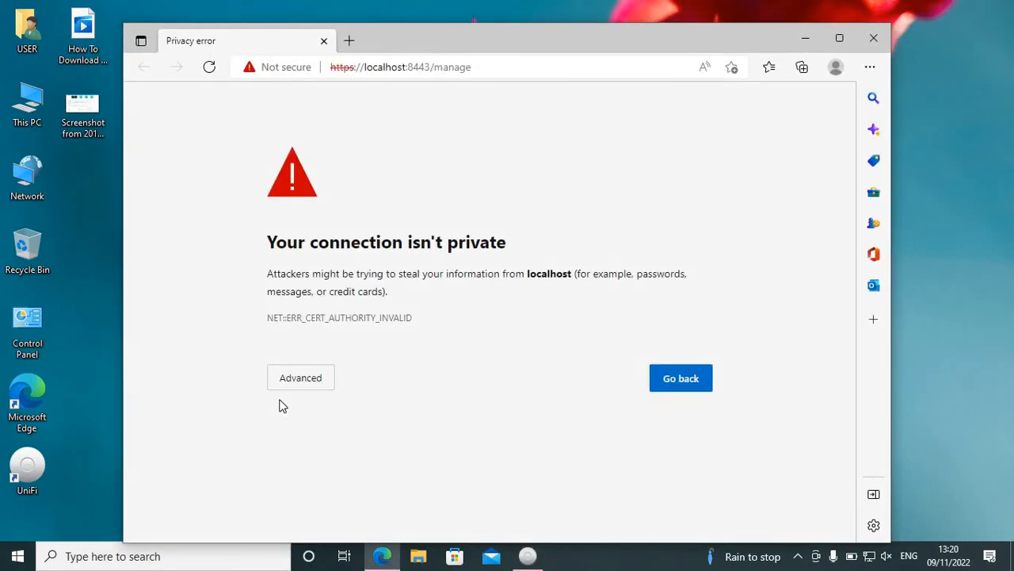
click(296, 378)
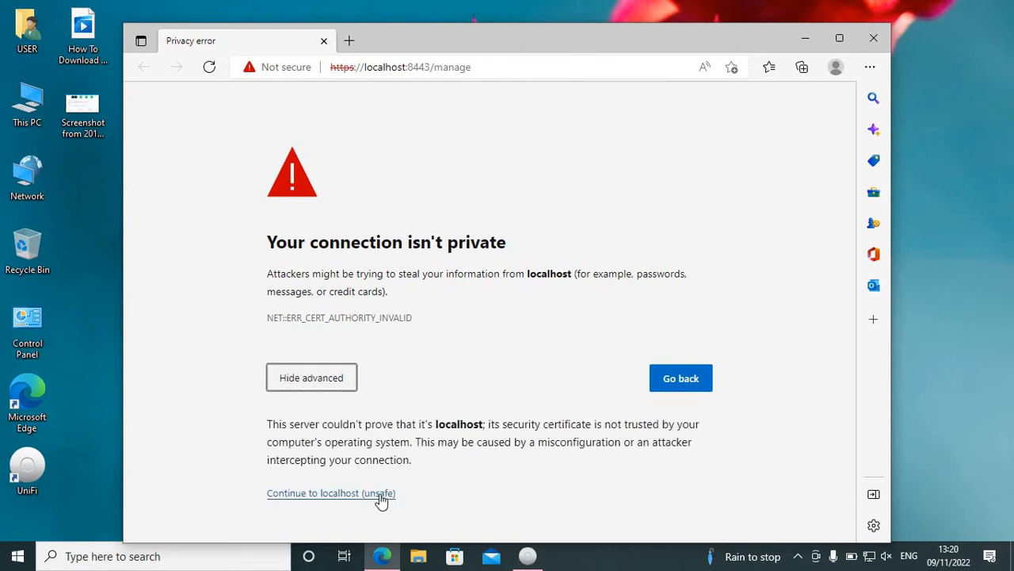
click(351, 499)
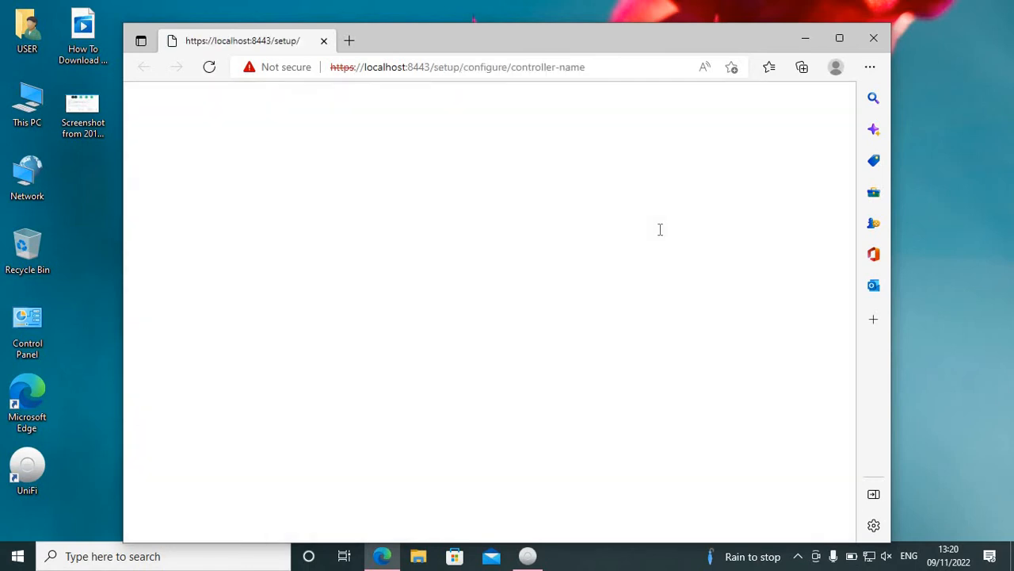
click(839, 38)
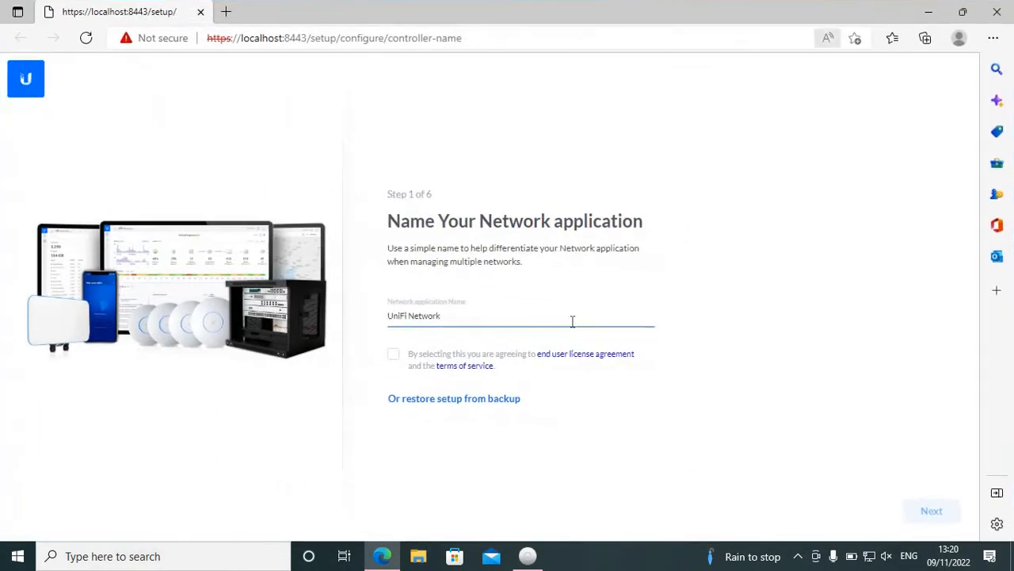
Step: Name the network application "My UniFi Network", agree to the license and terms of service, and proceed to step 2
click(388, 315)
text(My)
click(396, 354)
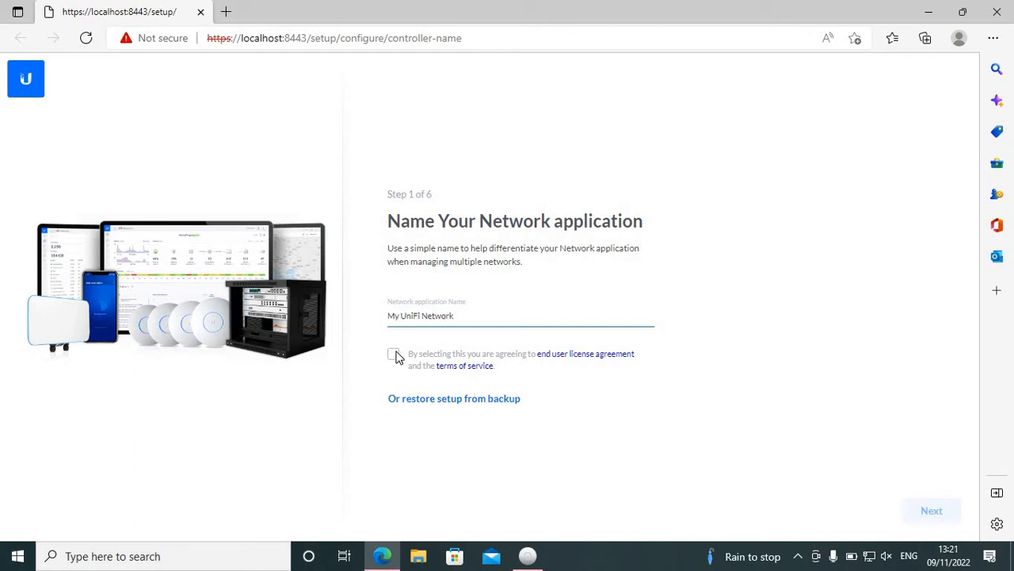
click(927, 510)
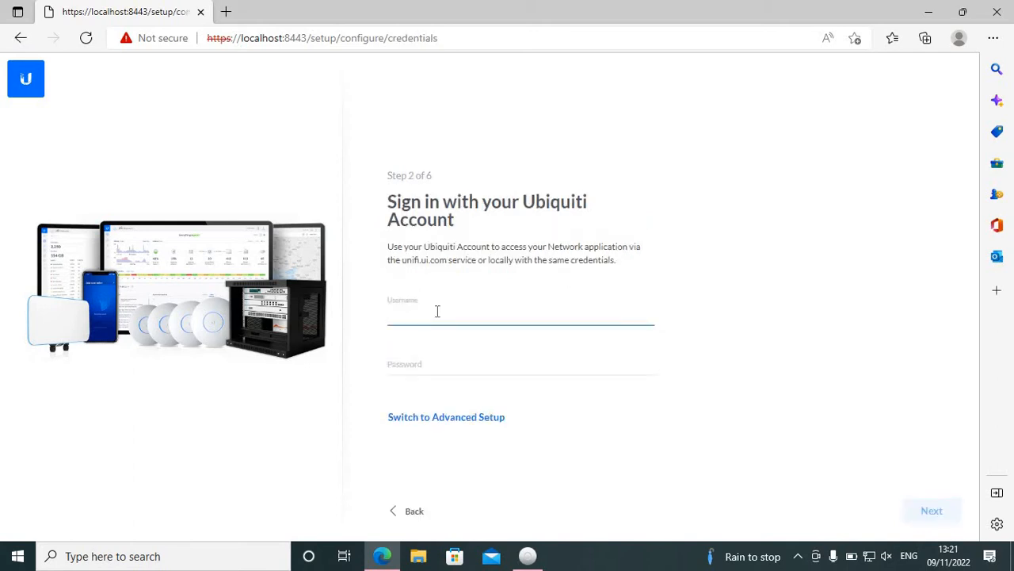
Step: Search the web for "ubiquiti login" in a new browser tab
click(226, 12)
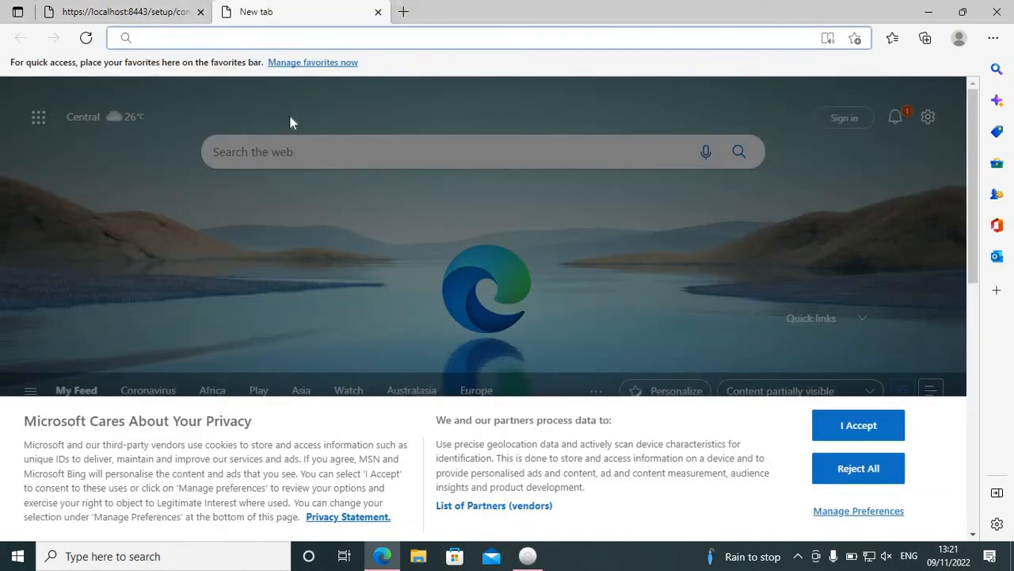
text(u)
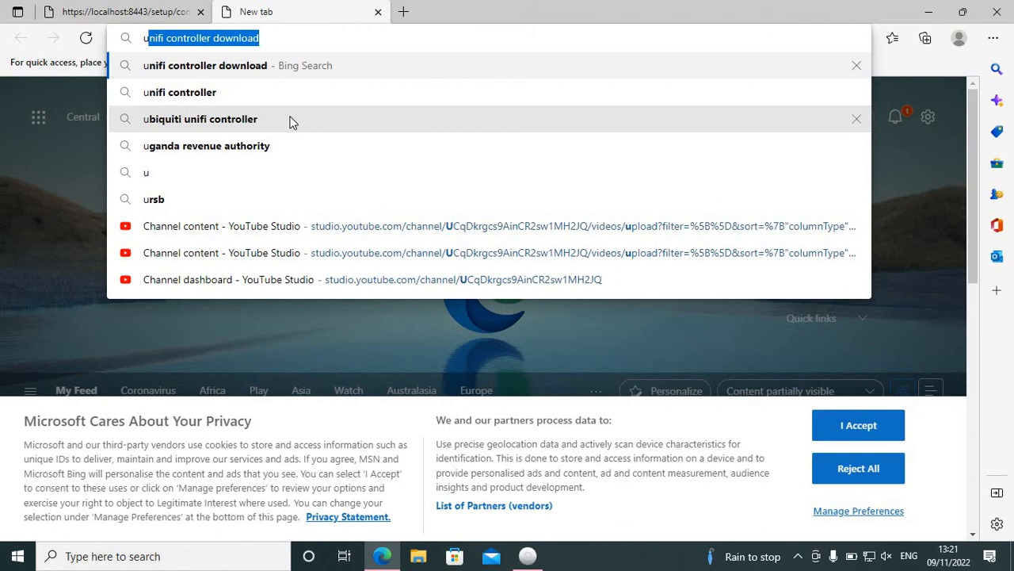
text(ni)
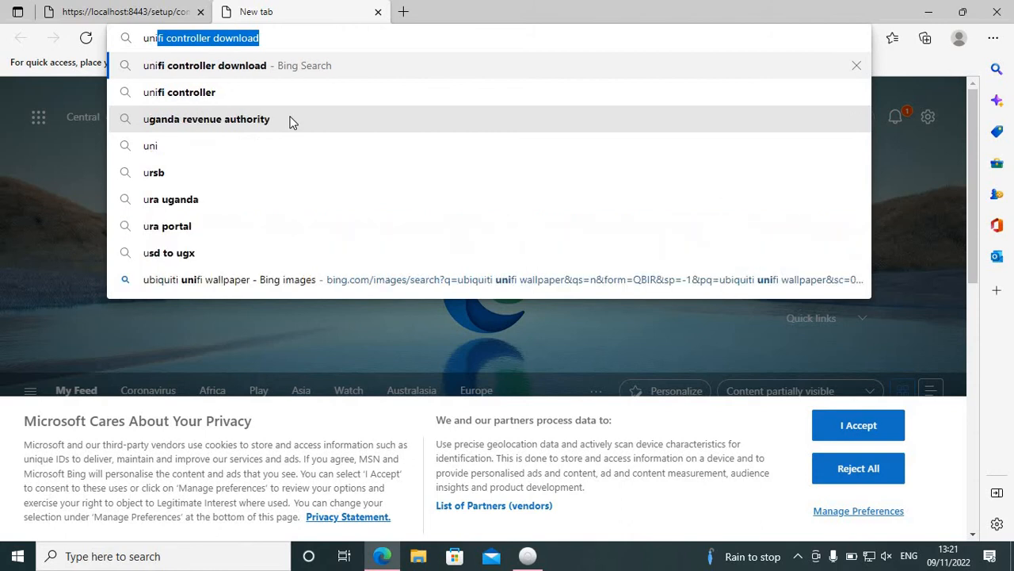
key(BackSpace)
key(BackSpace)
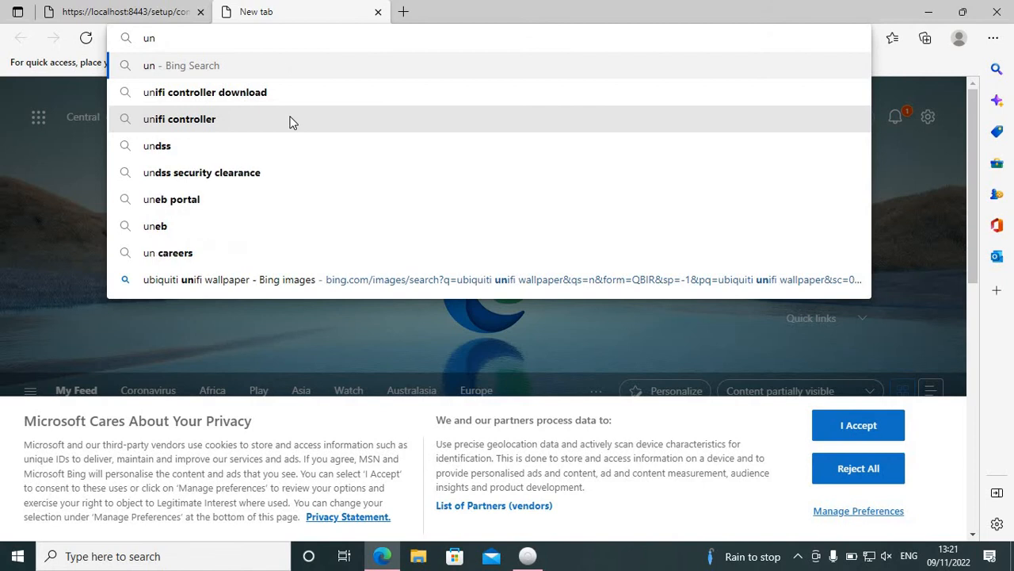
key(BackSpace)
text(bi)
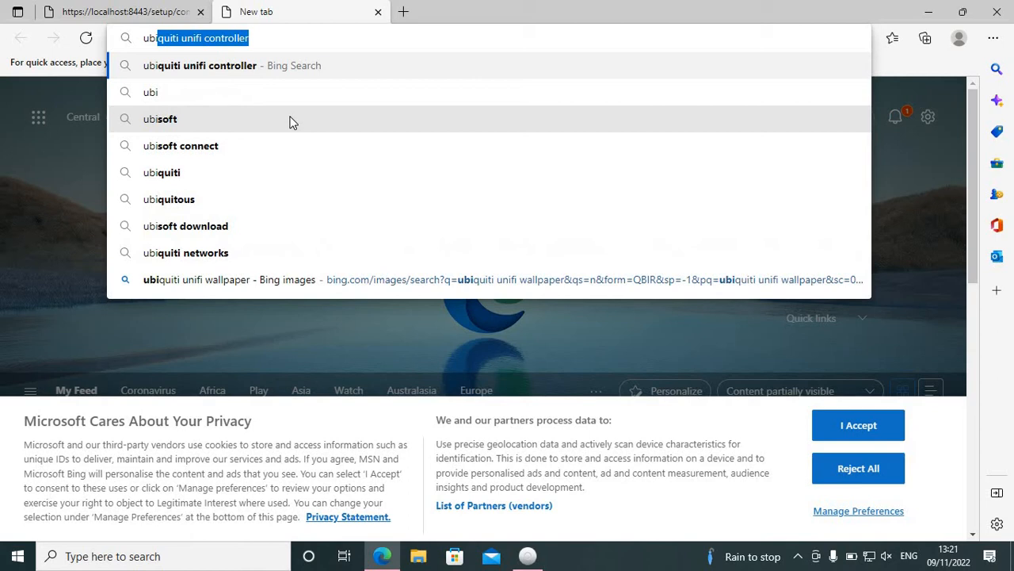
text(quiti)
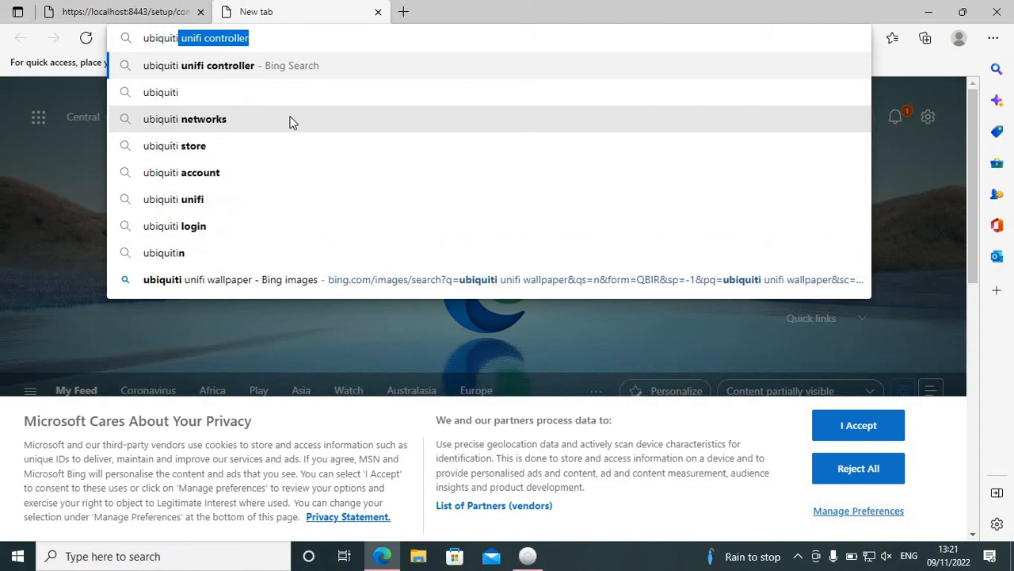
text( log)
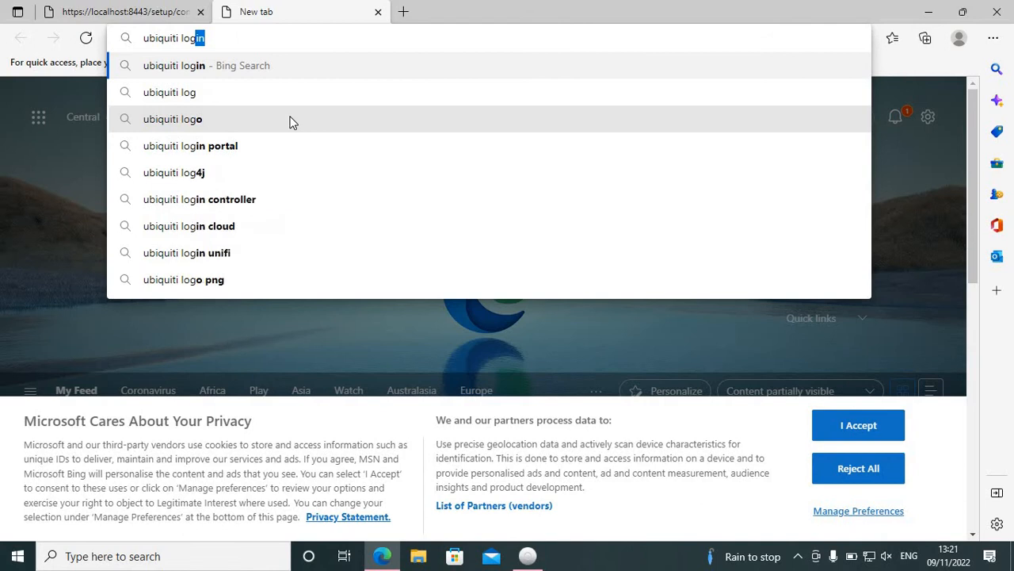
text(in)
key(Return)
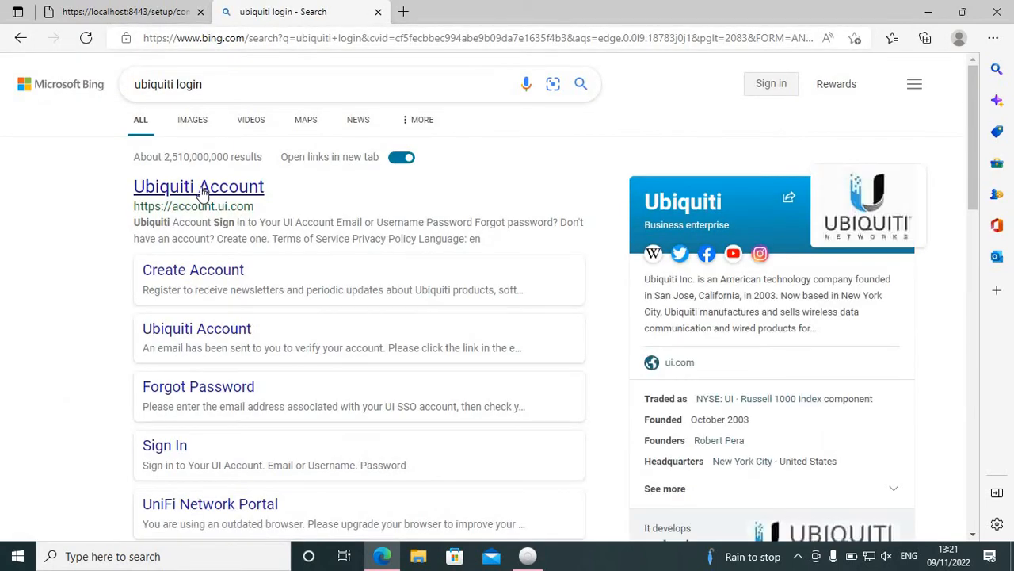
Step: Open the Ubiquiti Account sign-in page from the search results and enter the account's e-mail address
click(201, 189)
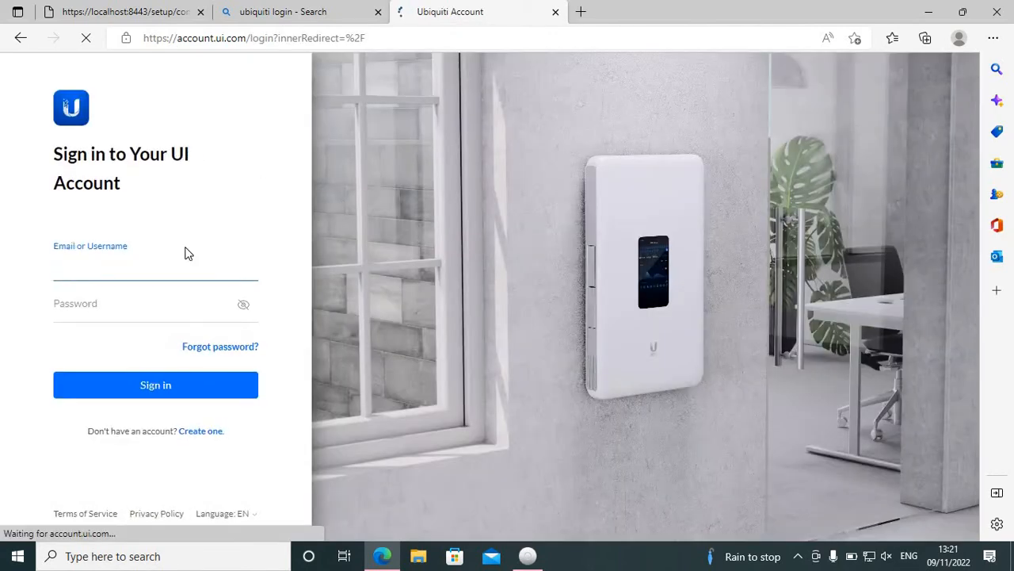
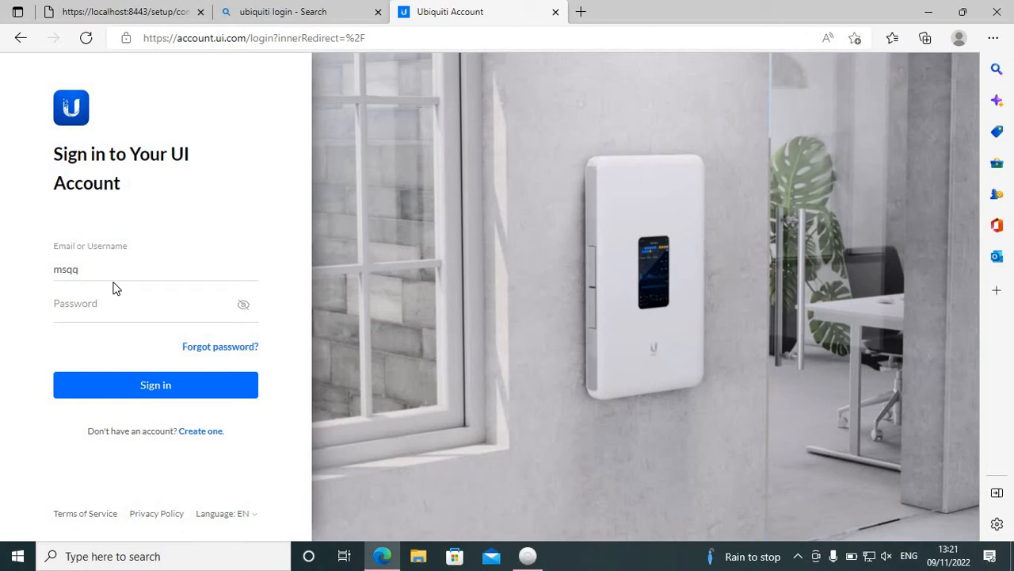
click(105, 277)
key(BackSpace)
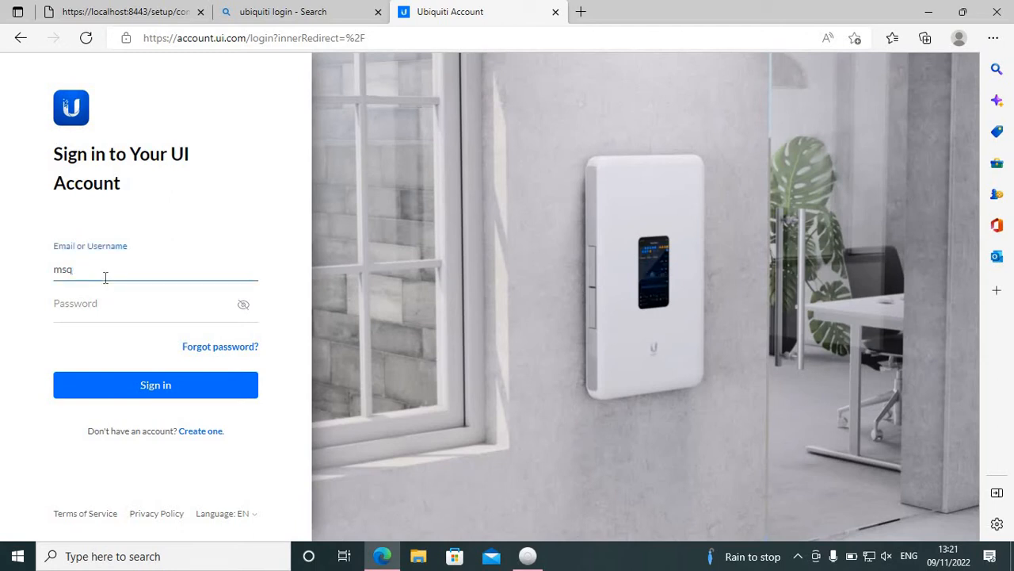
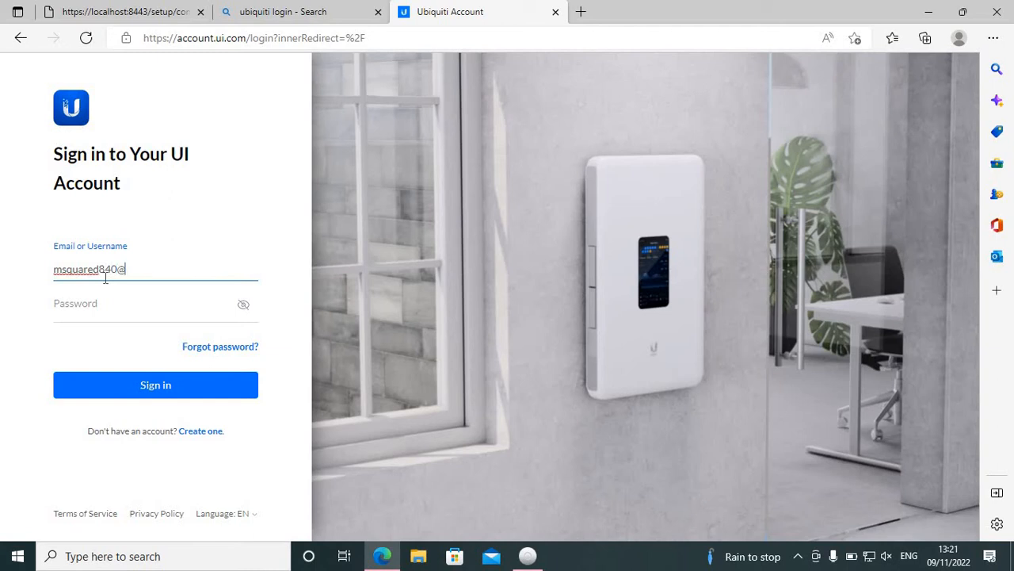
key(Tab)
key(Tab)
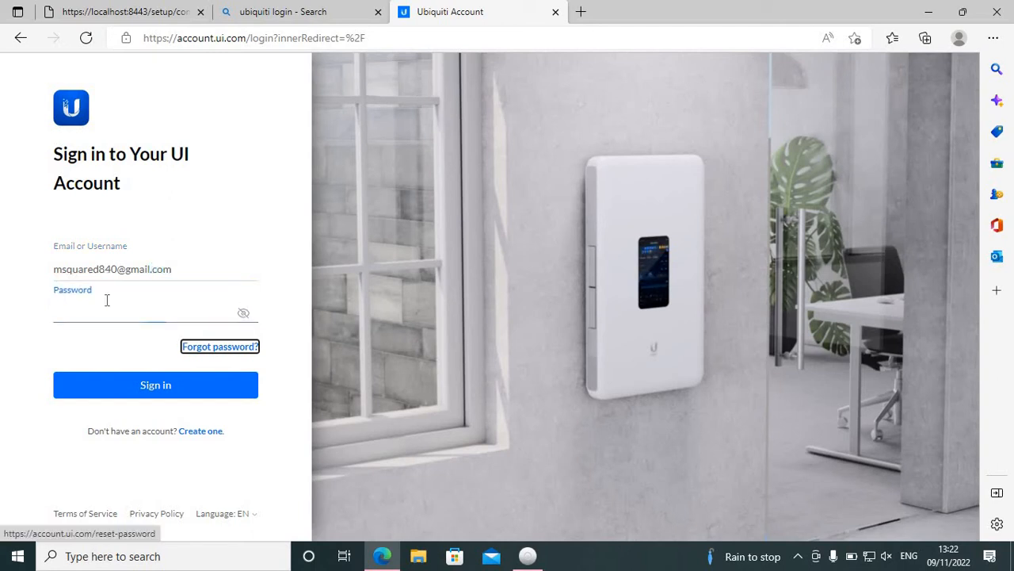
Step: Enter the account password and try to sign in, retrying with an amended password
click(107, 300)
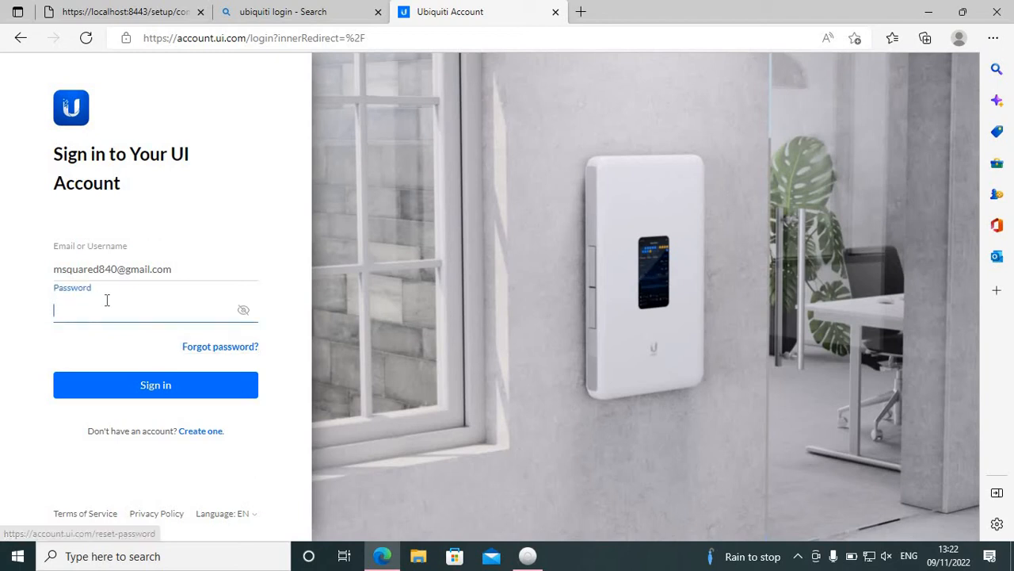
text(••••••)
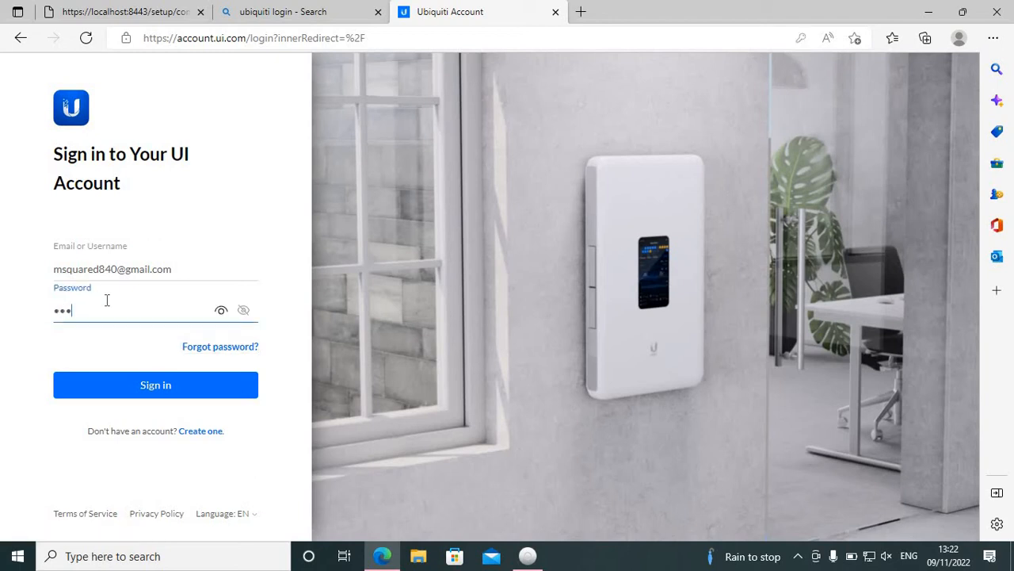
text(•••)
click(133, 386)
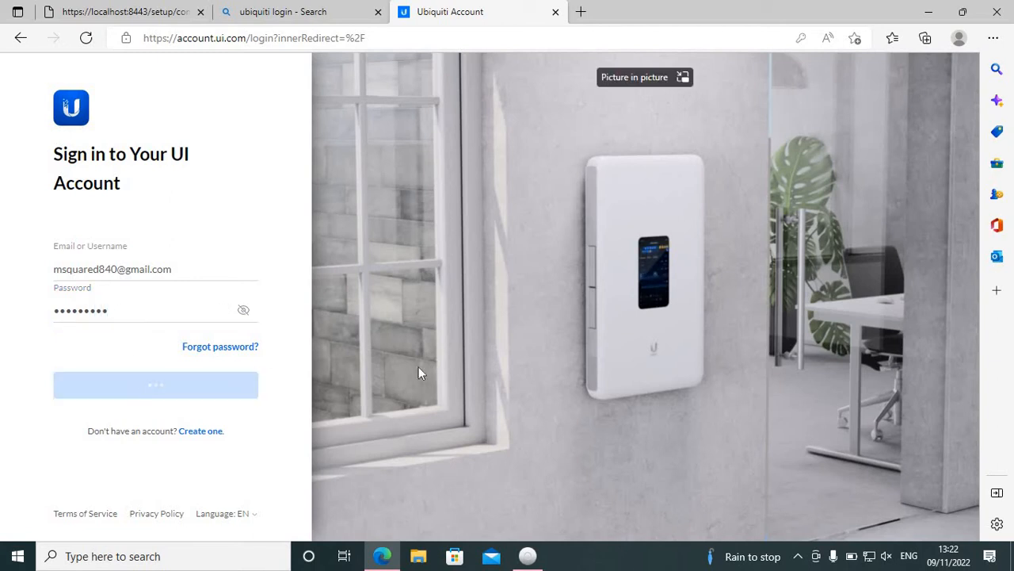
click(116, 315)
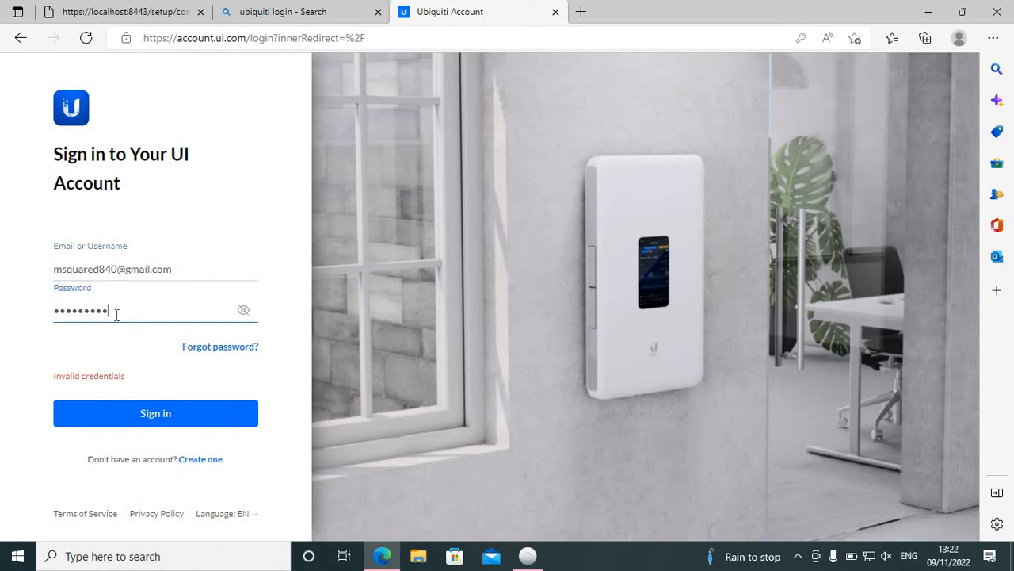
text(•)
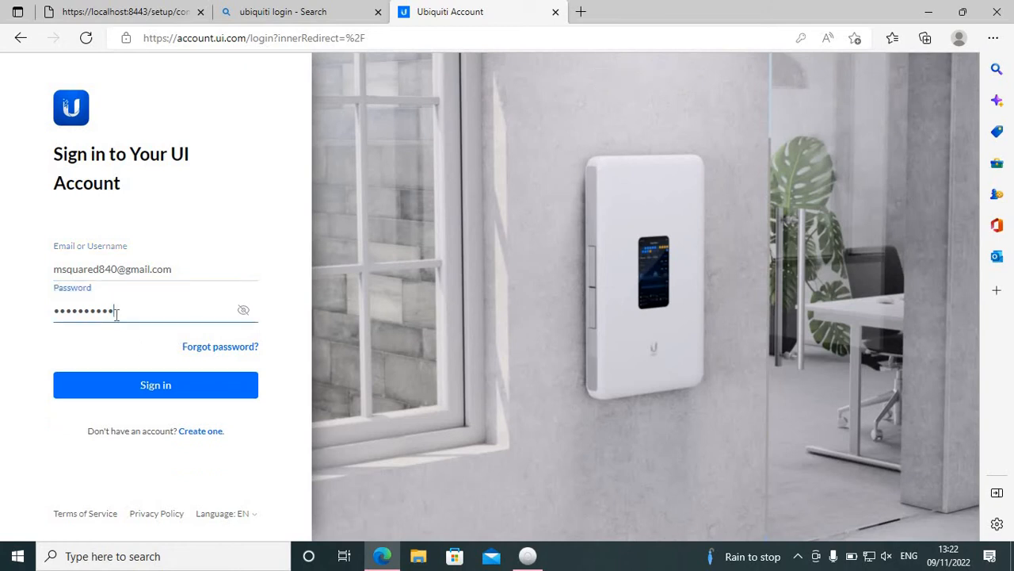
click(151, 391)
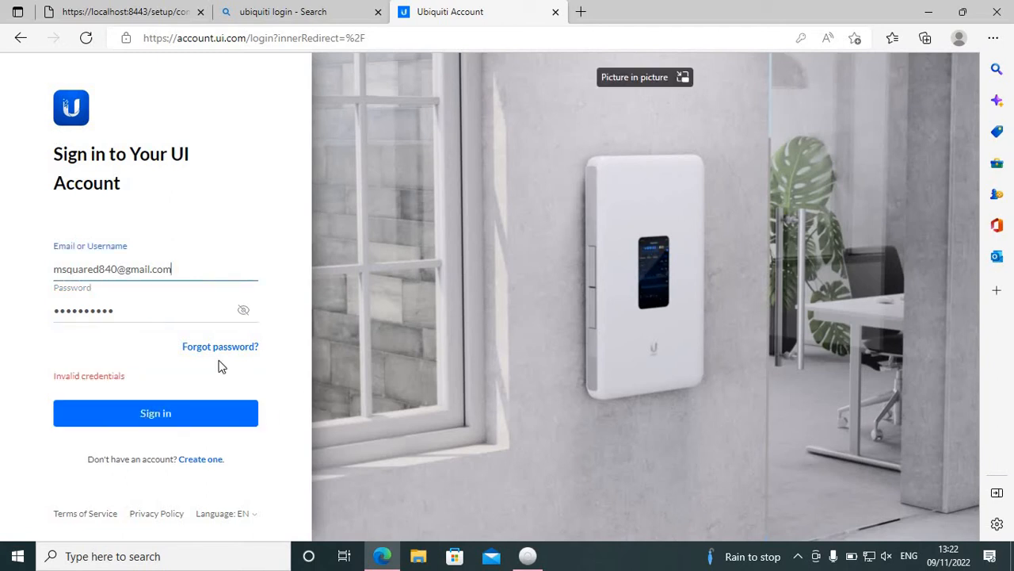
Step: Clear the rejected password, re-enter the account password from scratch and try to sign in again
click(183, 318)
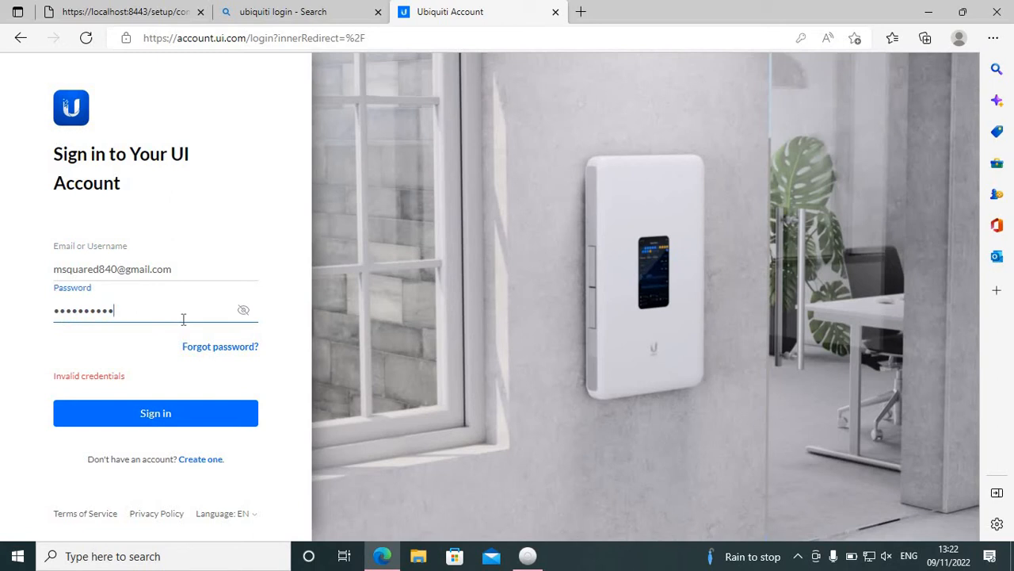
key(BackSpace)
key(BackSpace)
key(BackSpace)
key(BackSpace)
key(BackSpace)
key(BackSpace)
key(BackSpace)
key(BackSpace)
key(BackSpace)
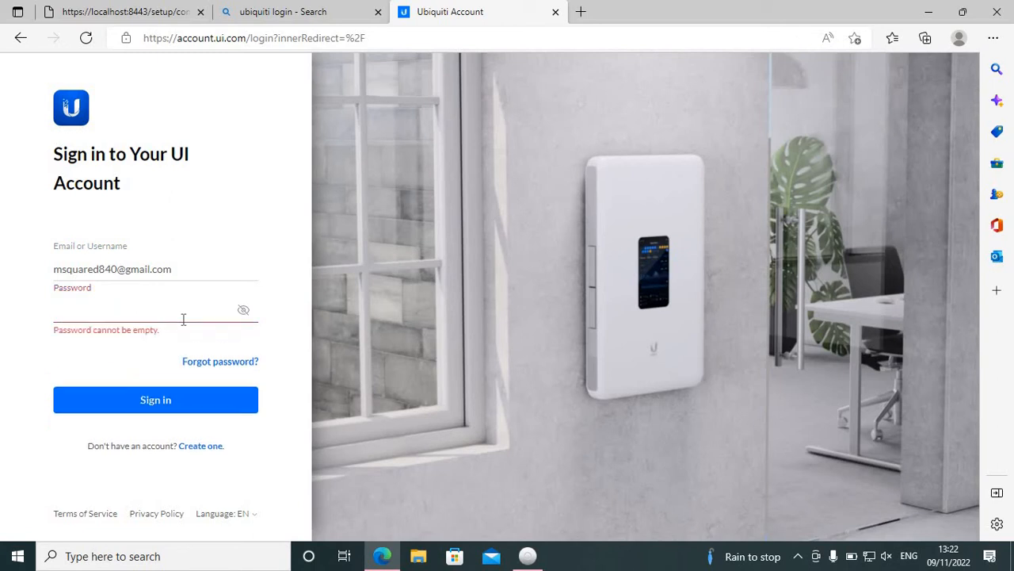
text(•••••)
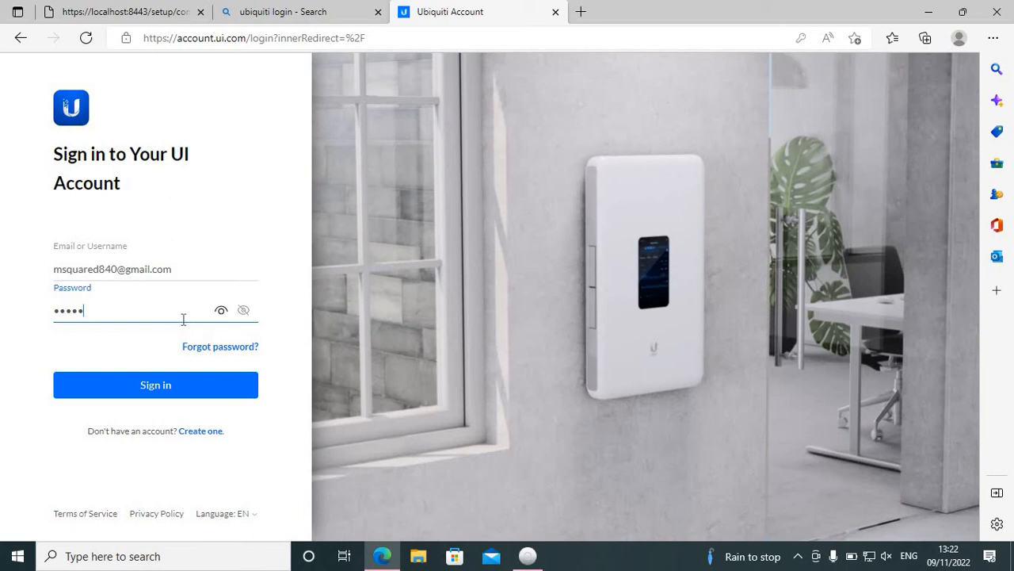
key(BackSpace)
key(BackSpace)
key(BackSpace)
key(BackSpace)
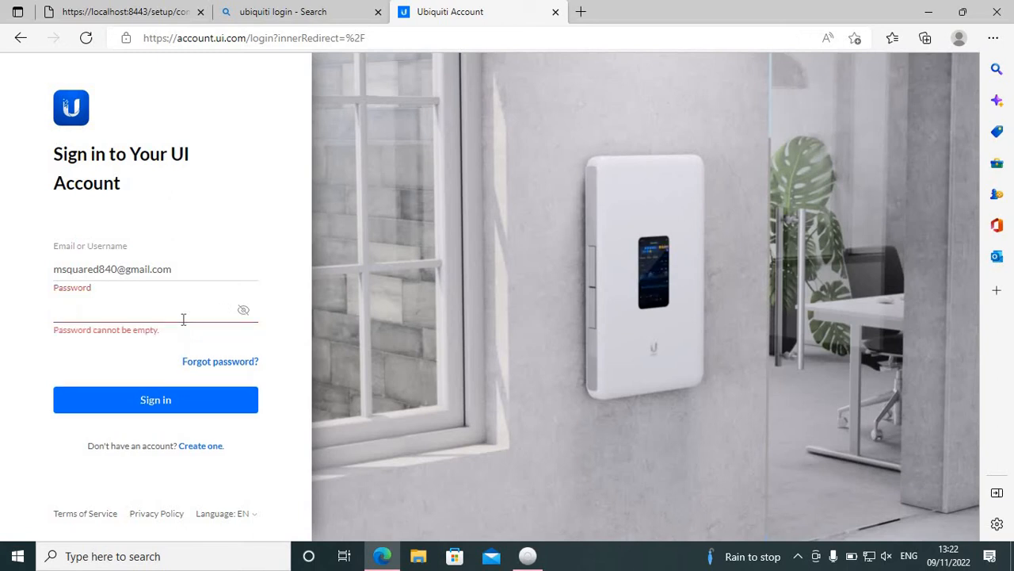
text(••••)
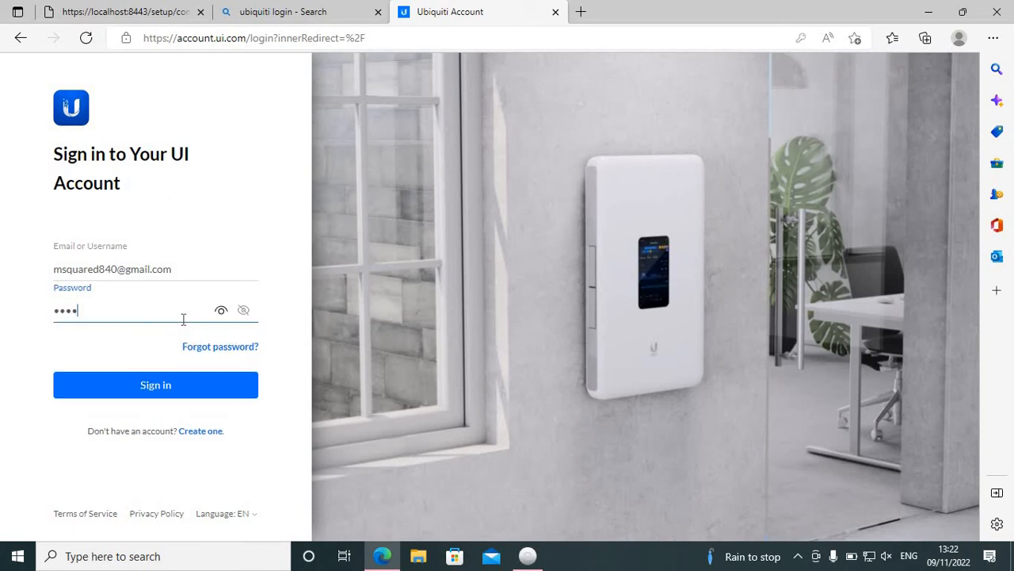
text(••••••)
key(Return)
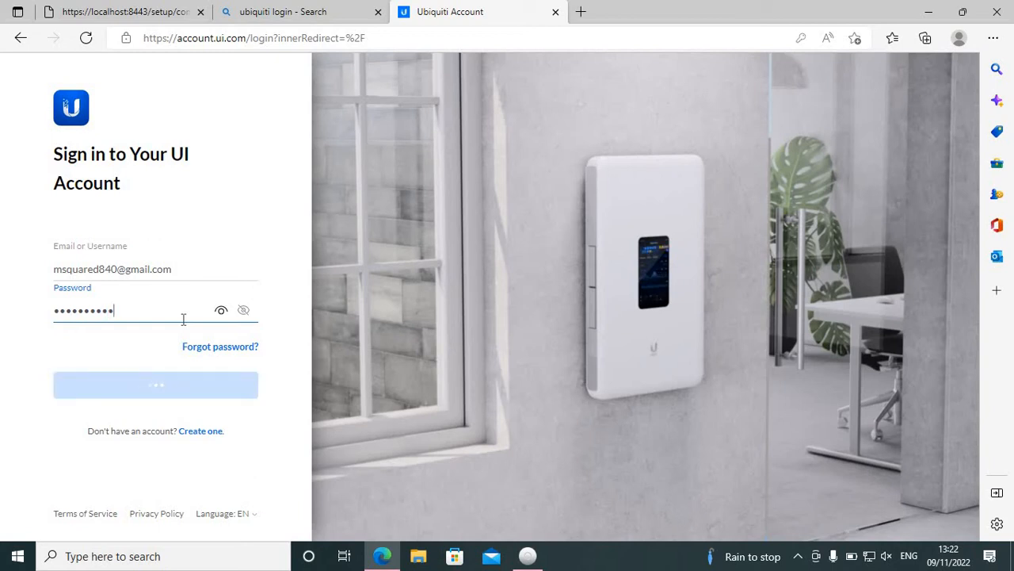
Step: Replace the password with the correct account password and sign in to the Ubiquiti account
click(138, 312)
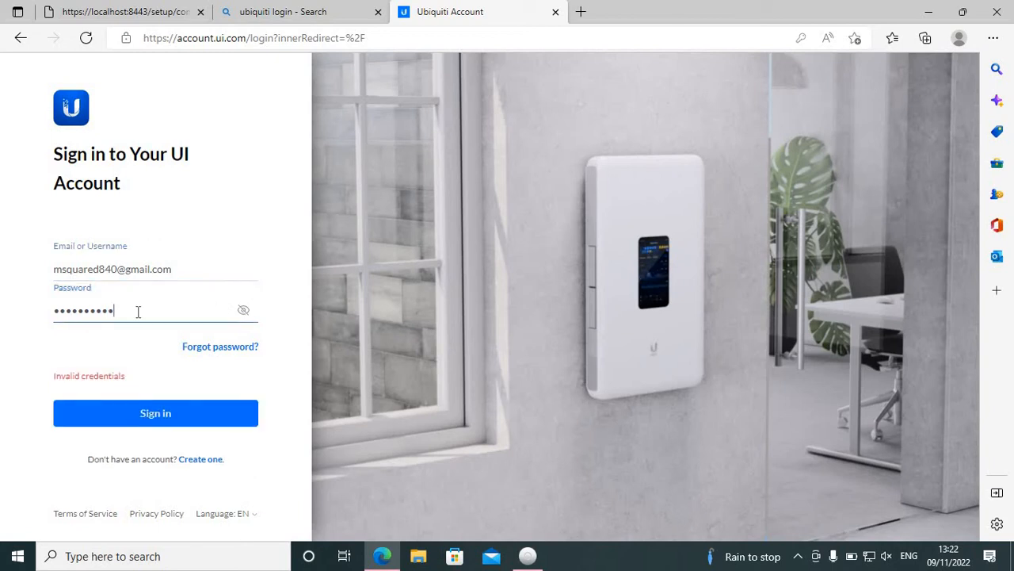
key(BackSpace)
key(BackSpace)
key(BackSpace)
key(BackSpace)
key(BackSpace)
key(BackSpace)
key(BackSpace)
key(BackSpace)
key(BackSpace)
key(BackSpace)
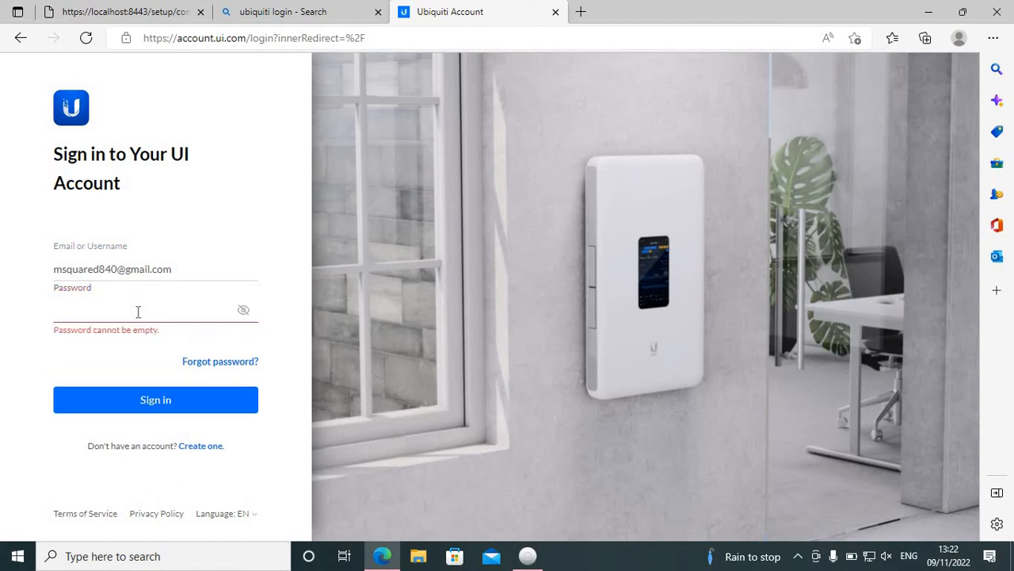
text(••••)
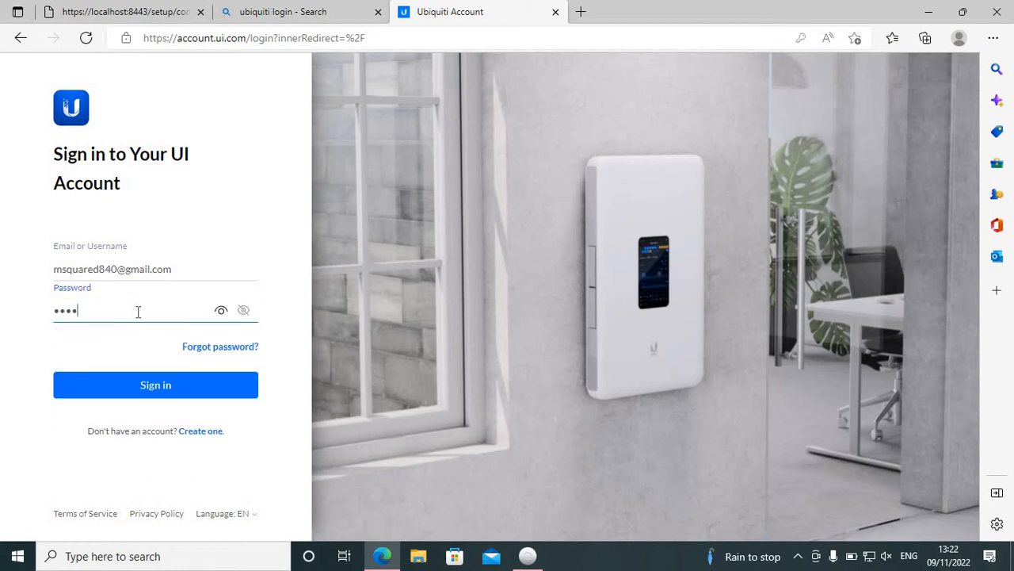
text(•••••)
key(Return)
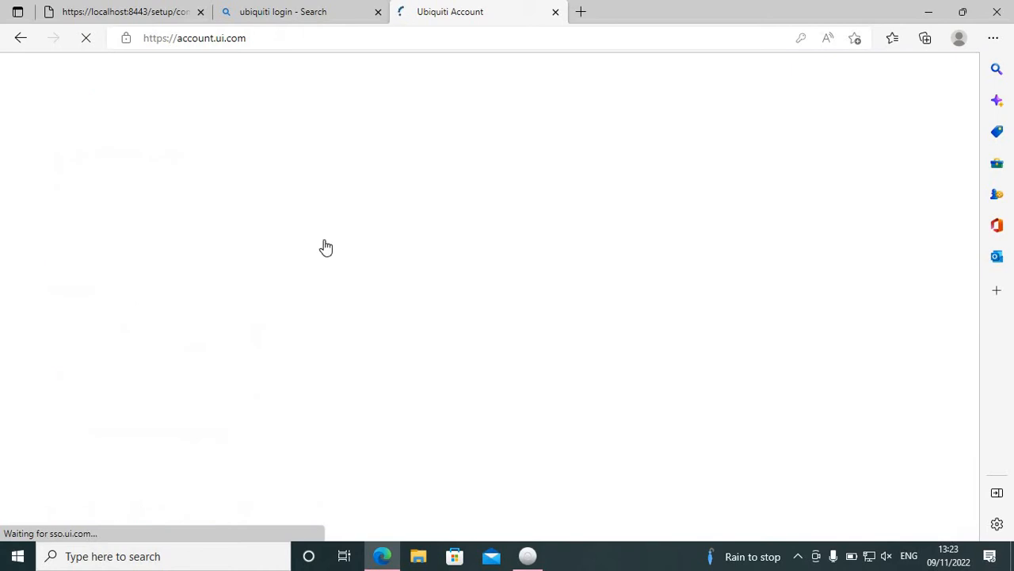
Step: Close the account page and sign in to the network application setup with the Ubiquiti account's e-mail and password
click(555, 11)
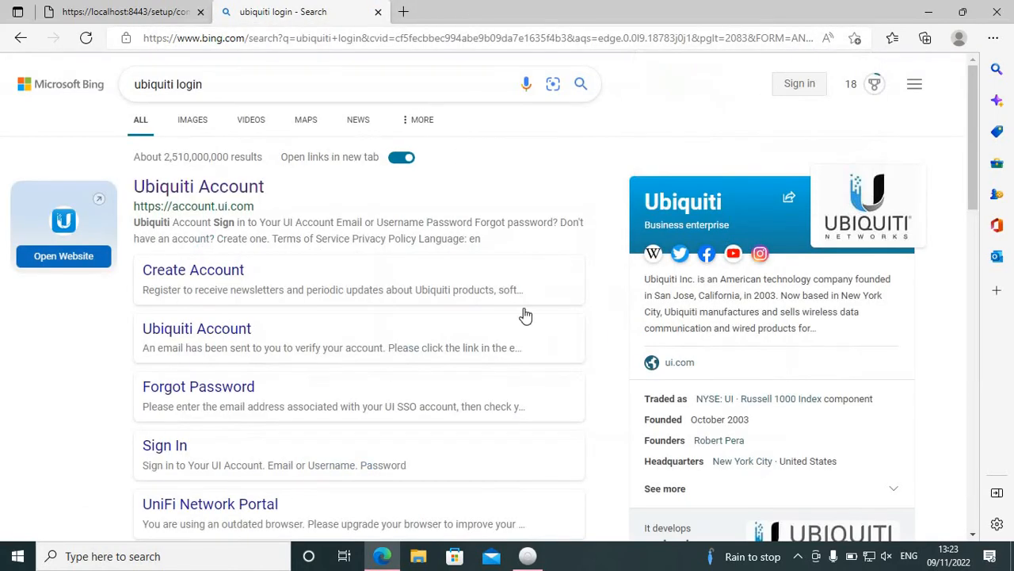
click(111, 11)
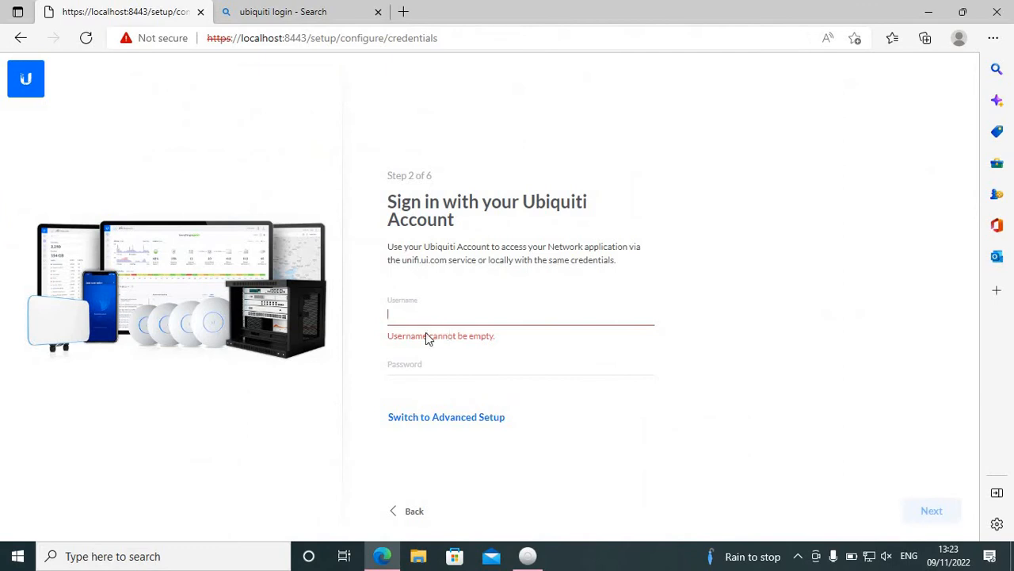
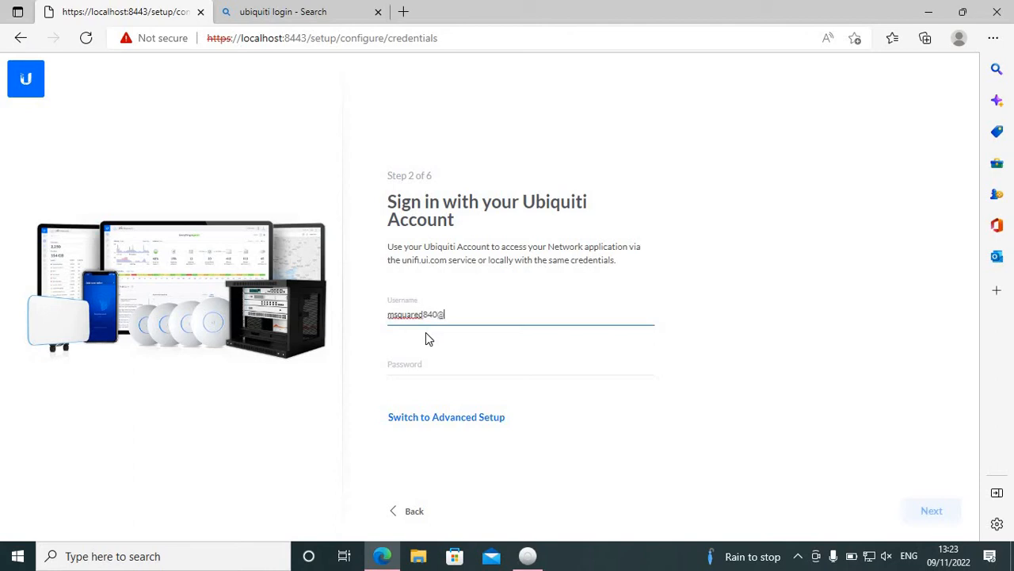
click(434, 359)
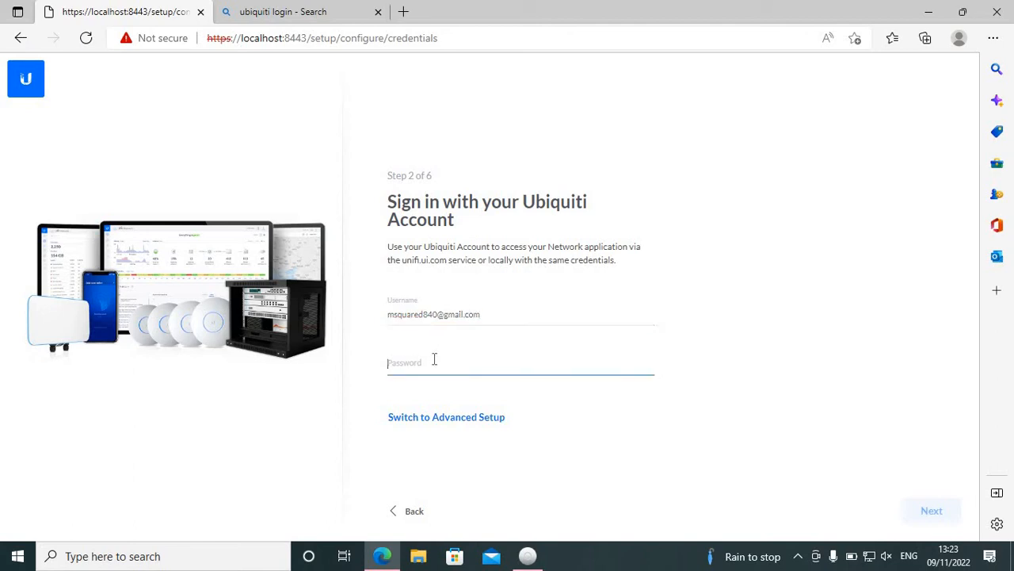
text(•••••)
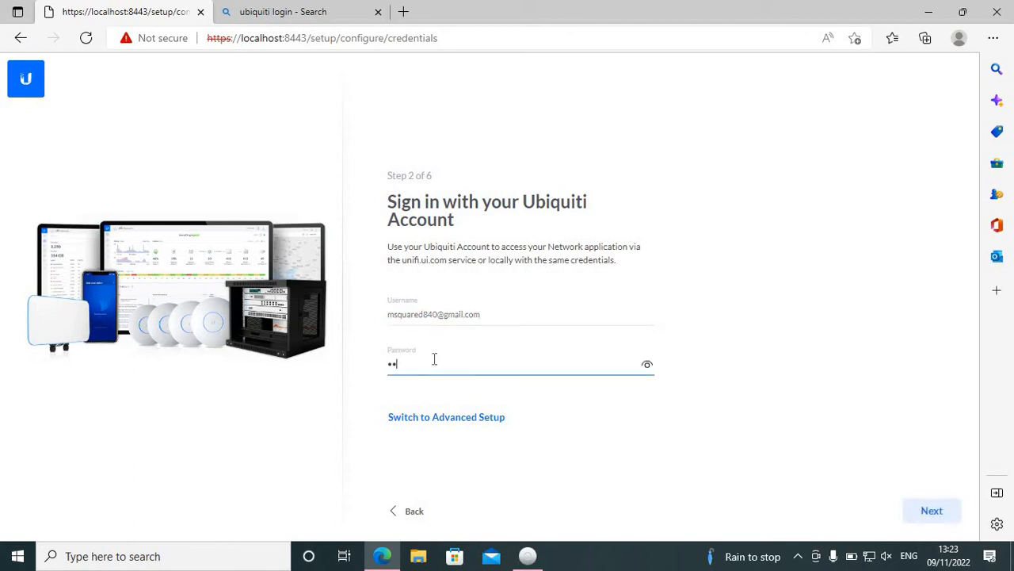
text(••••)
click(929, 515)
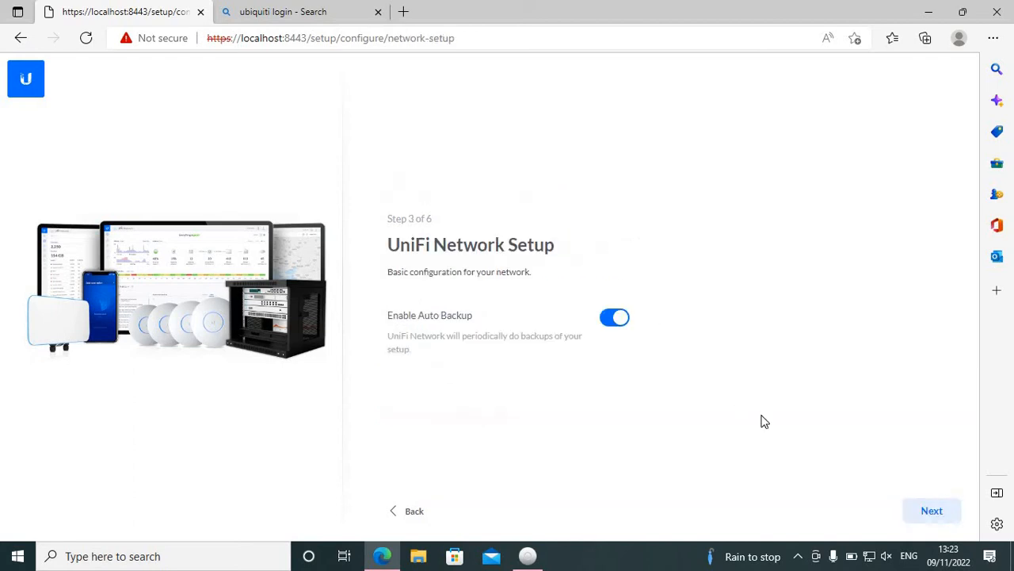
Step: Keep auto backup enabled, and select the UAP-AC-M-Pro device for configuration before continuing to the WiFi setup
click(943, 512)
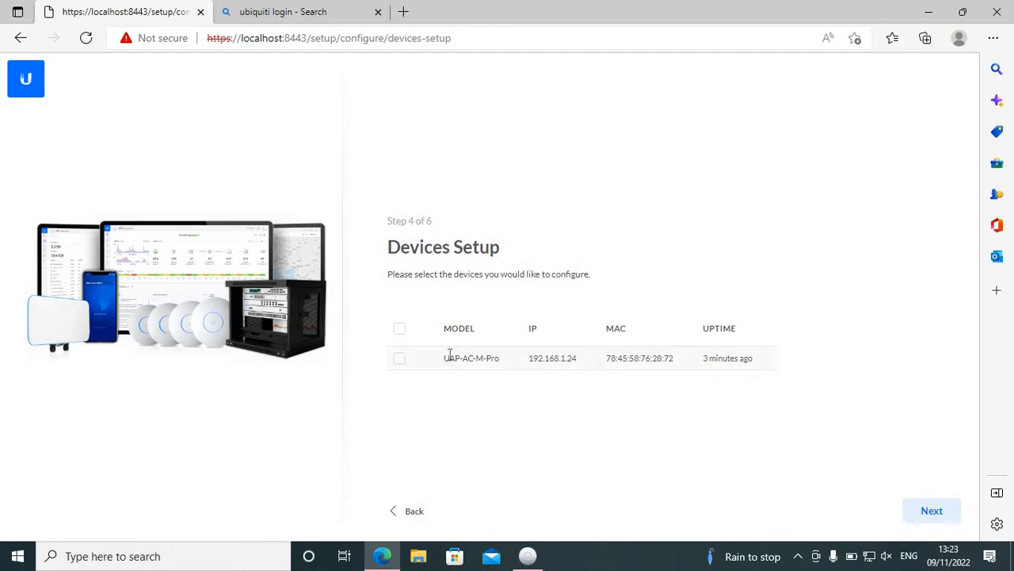
click(432, 364)
click(927, 516)
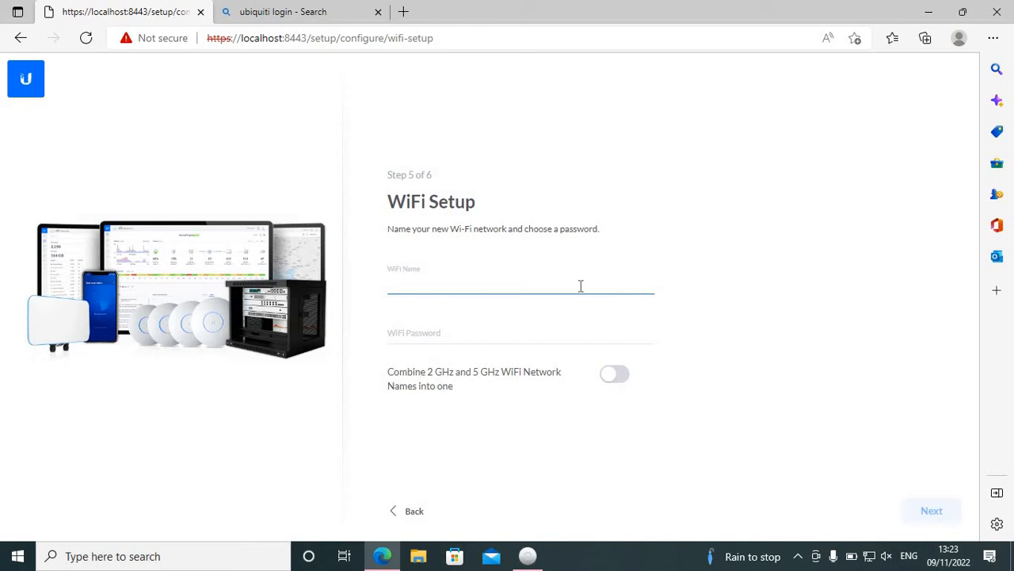
Step: Name the new WiFi network "MY UNIFI"
text(MY UNIFI WI)
key(BackSpace)
key(BackSpace)
Step: Enter the WiFi password and combine the 2 GHz and 5 GHz network names into one, continuing to the configuration review
click(471, 336)
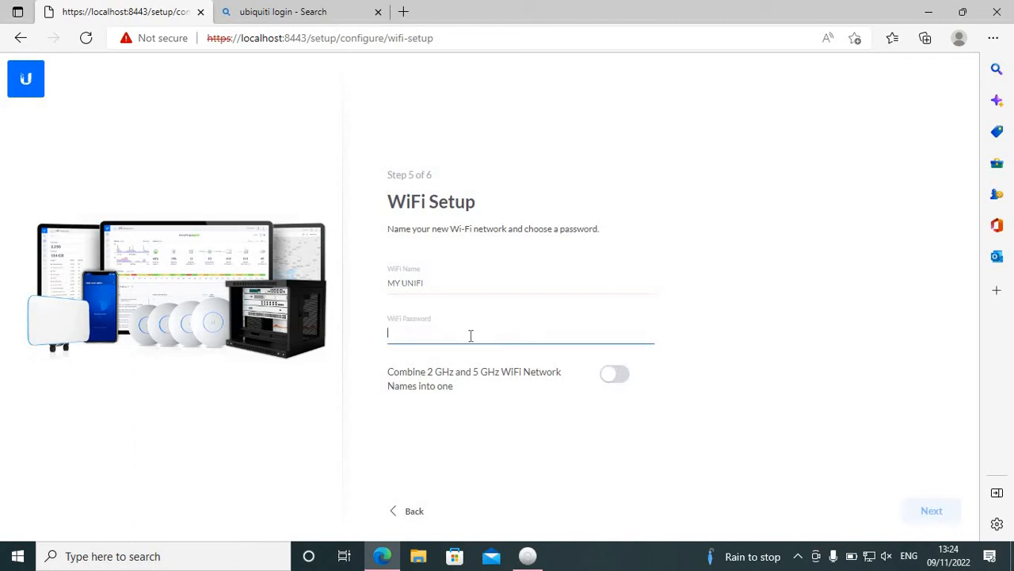
text(••)
text(•••)
text(***)
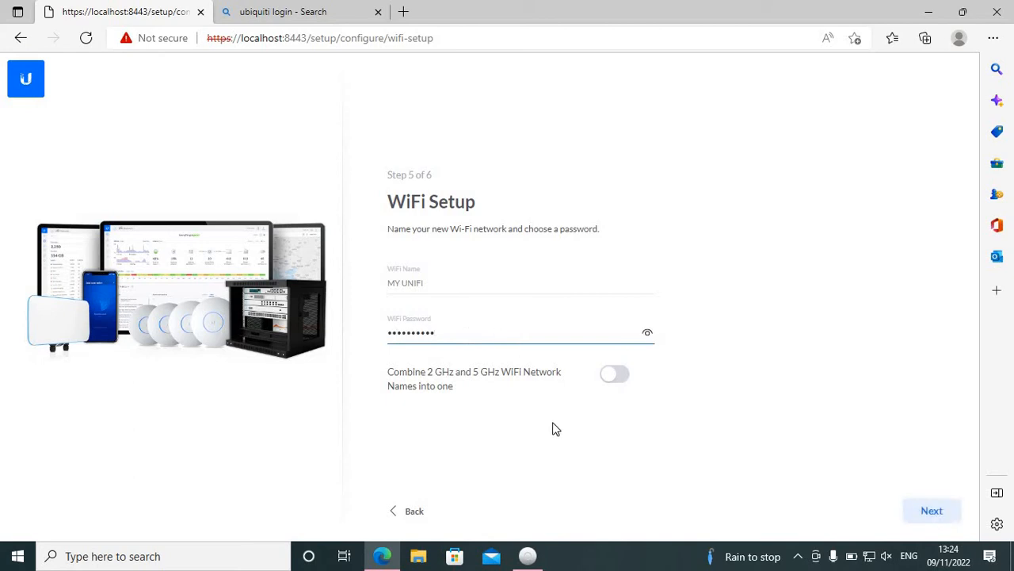
click(615, 376)
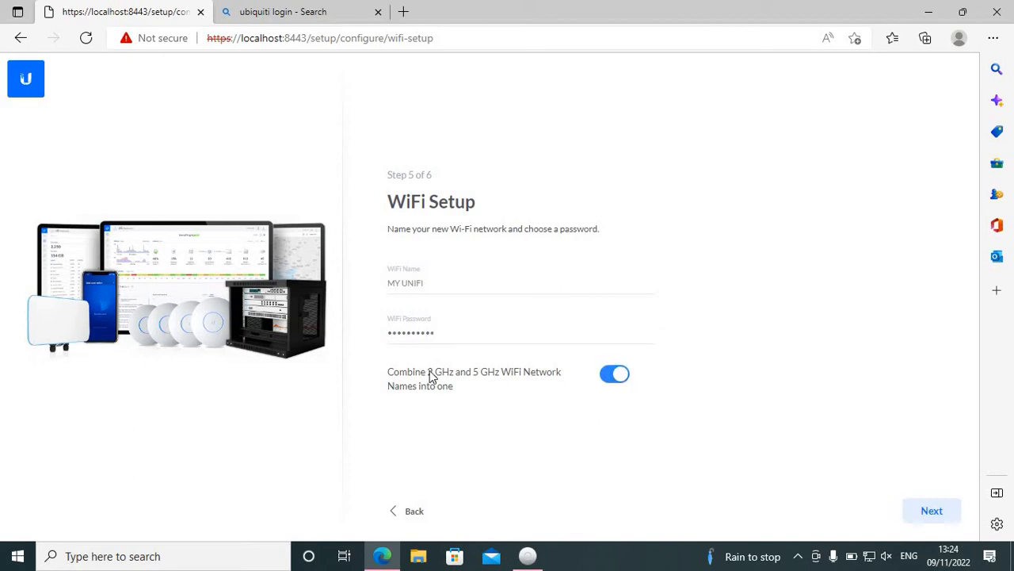
click(928, 514)
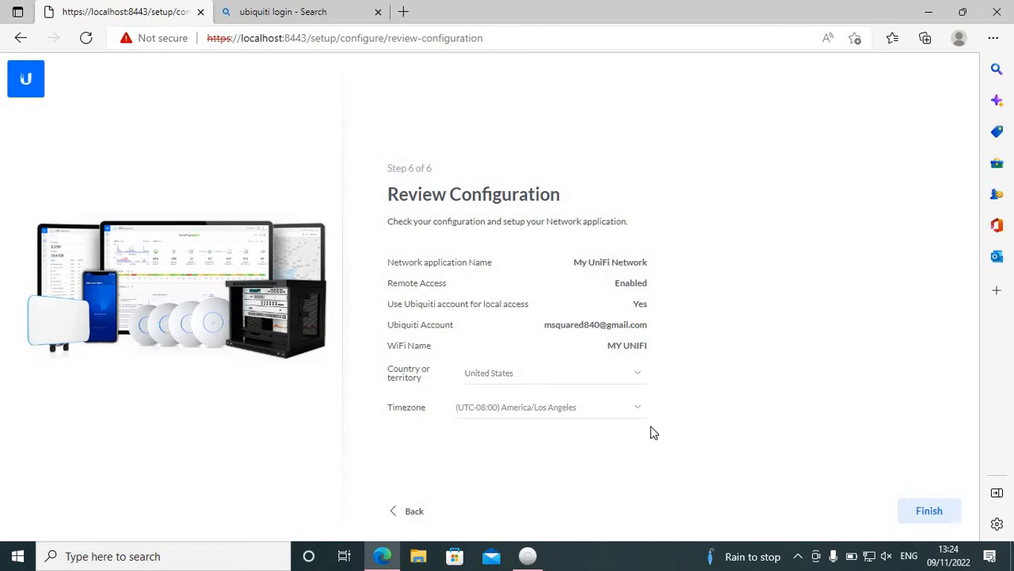
Step: Set the country to Uganda and the timezone to (UTC+03:00) Africa/Nairobi, and finish the network application setup
click(611, 377)
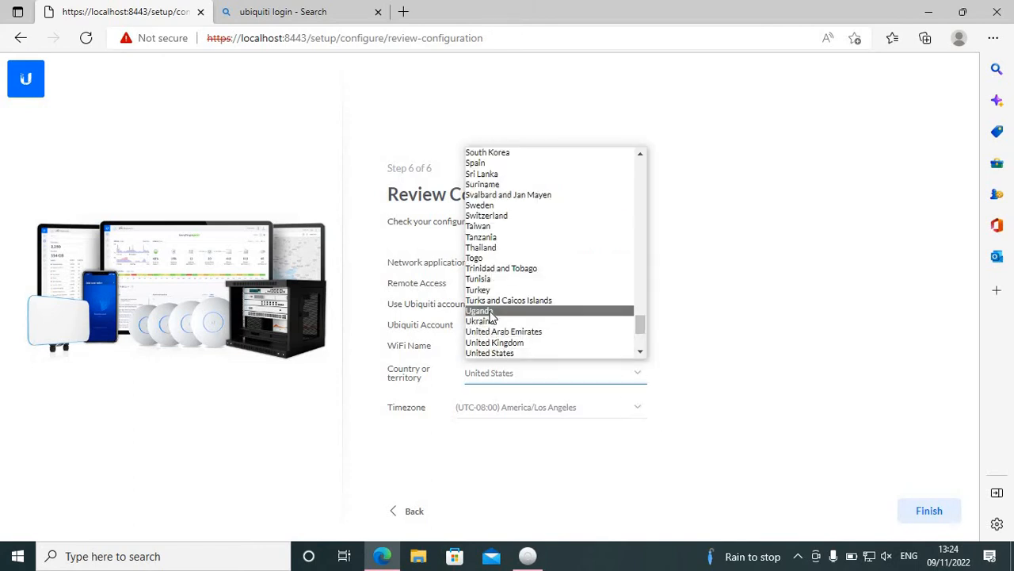
click(490, 312)
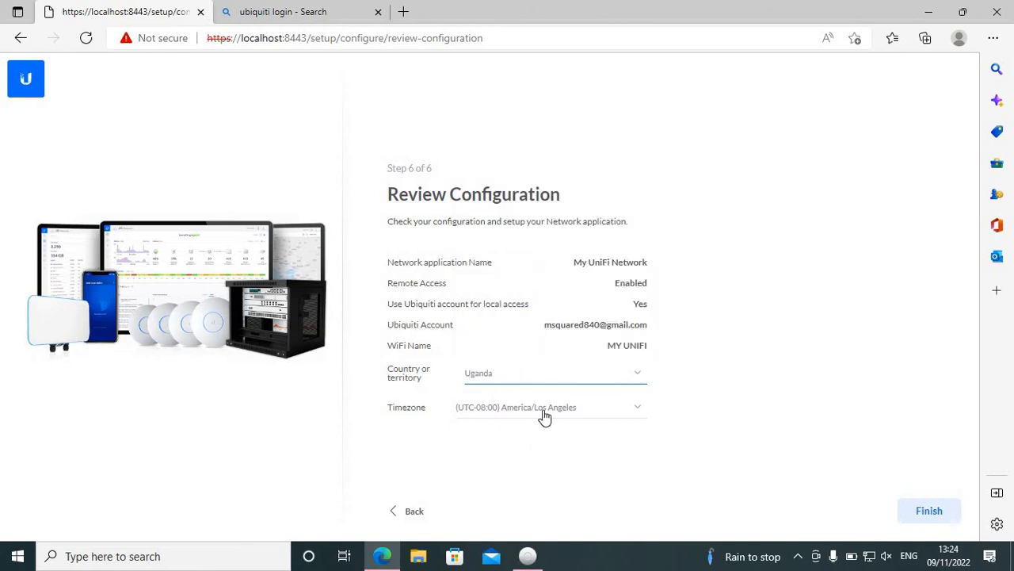
click(544, 418)
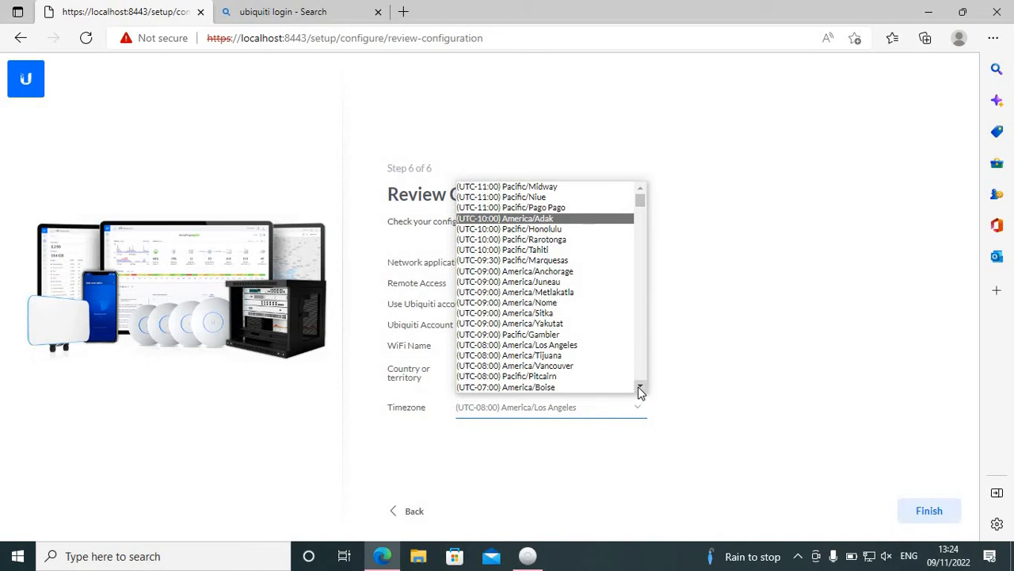
drag(641, 390, 640, 390)
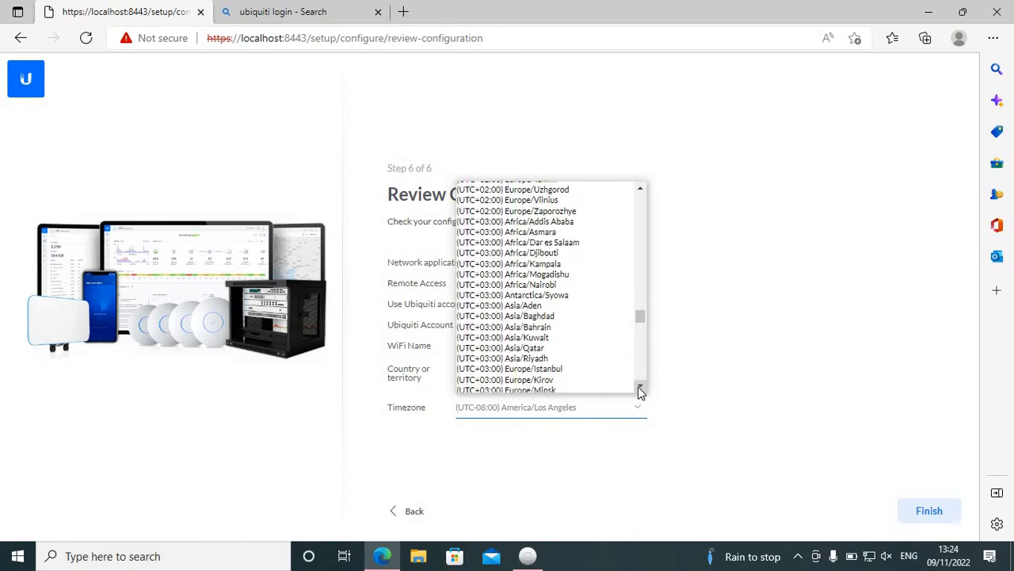
click(523, 285)
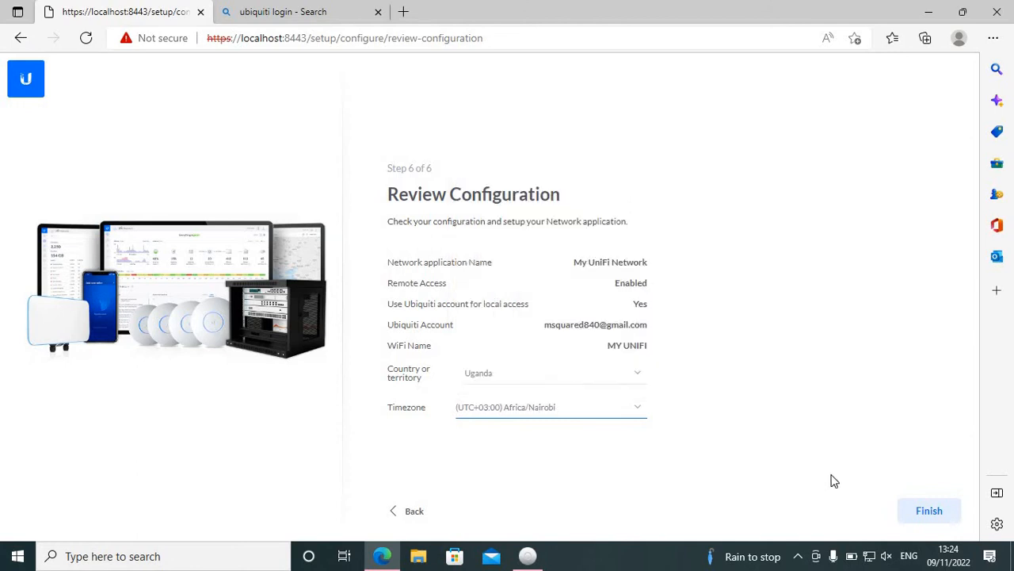
click(912, 516)
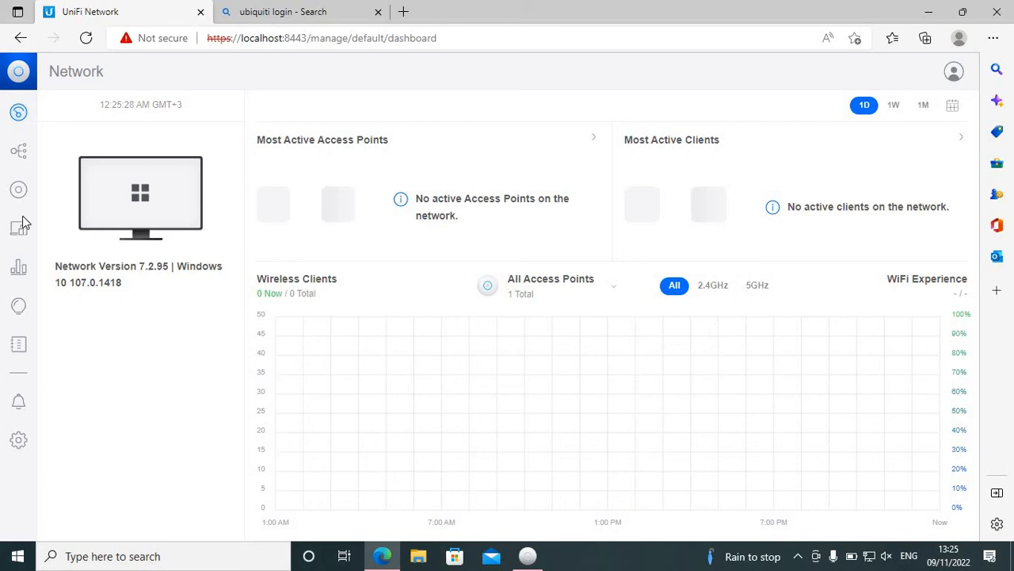
Step: Look through the UniFi devices, dashboard, topology, client devices and traffic overview pages
click(19, 192)
click(17, 192)
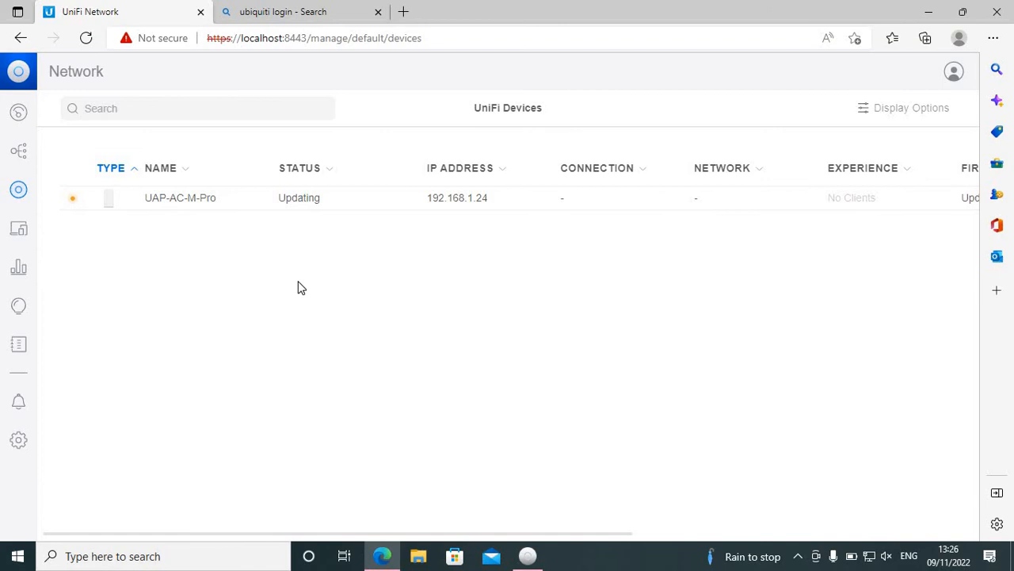
click(22, 119)
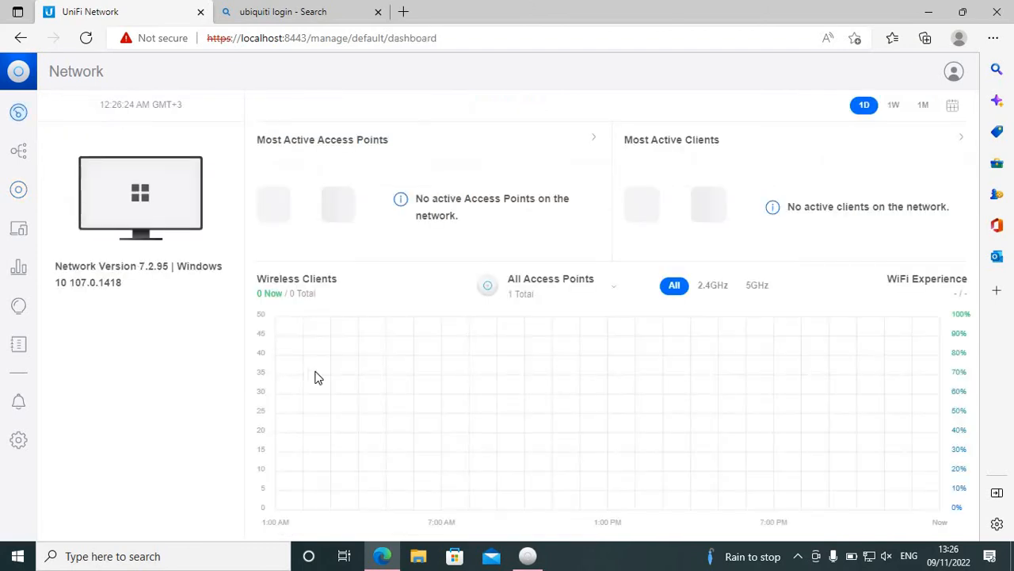
click(24, 159)
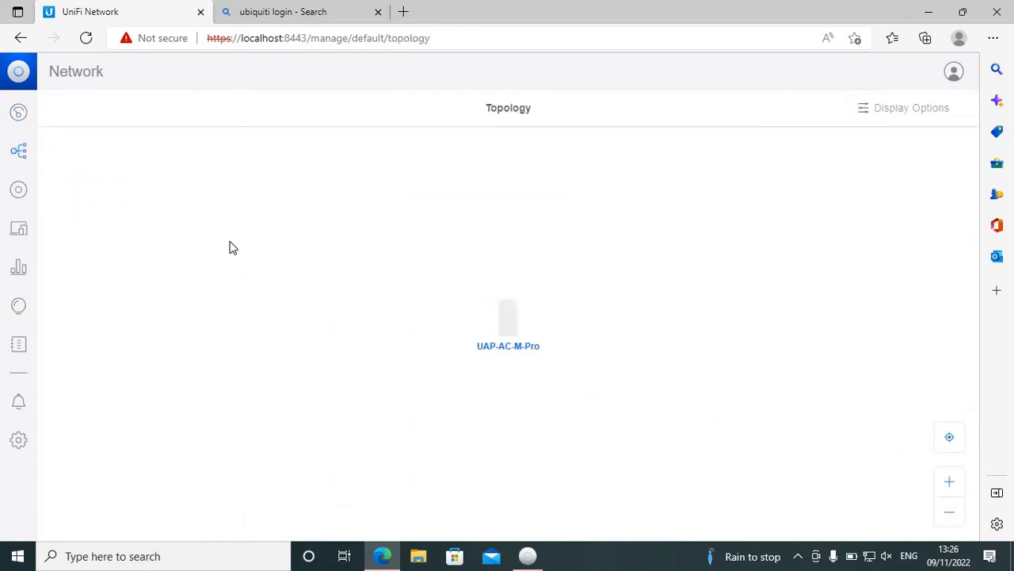
click(18, 189)
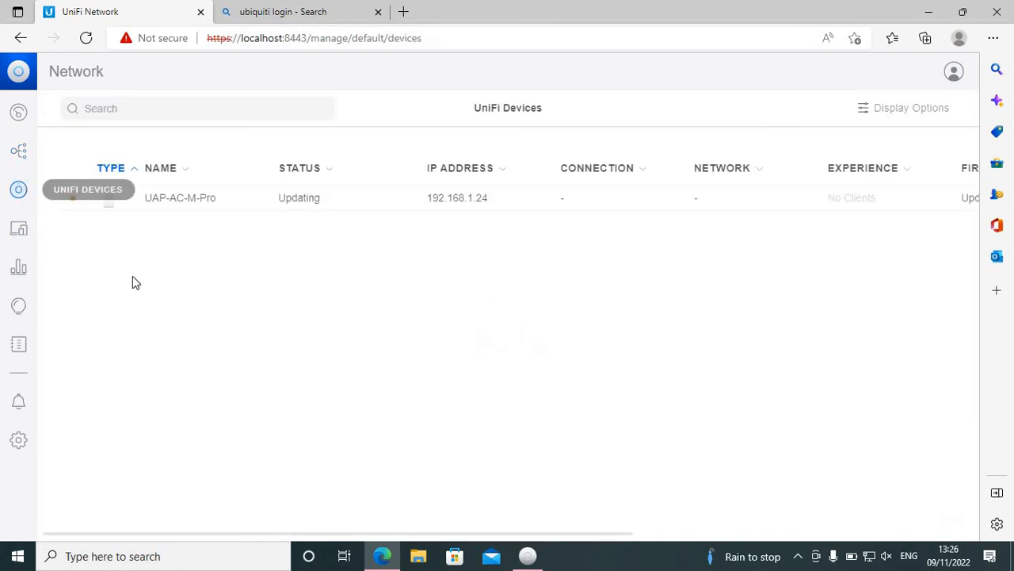
click(23, 241)
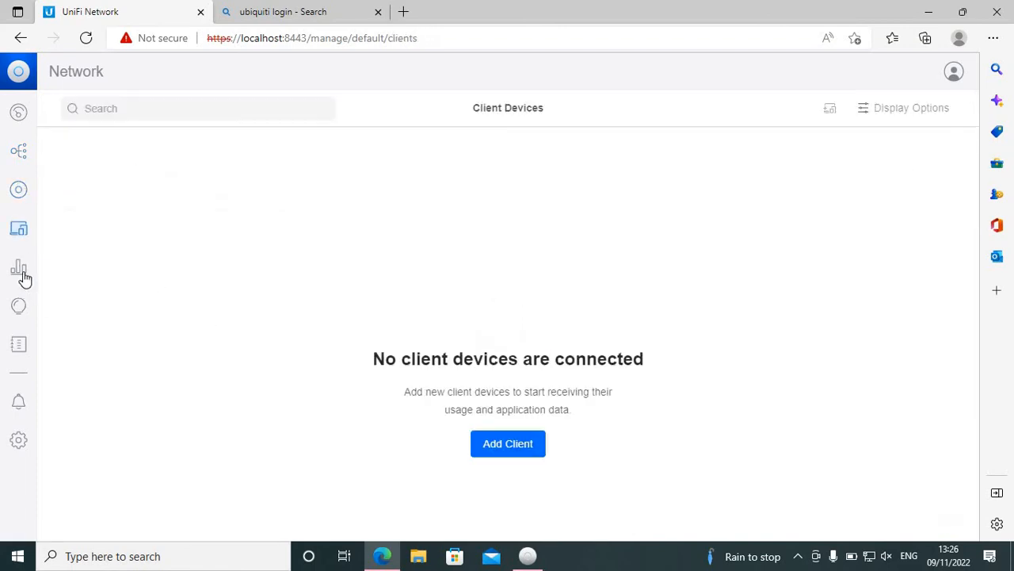
click(24, 277)
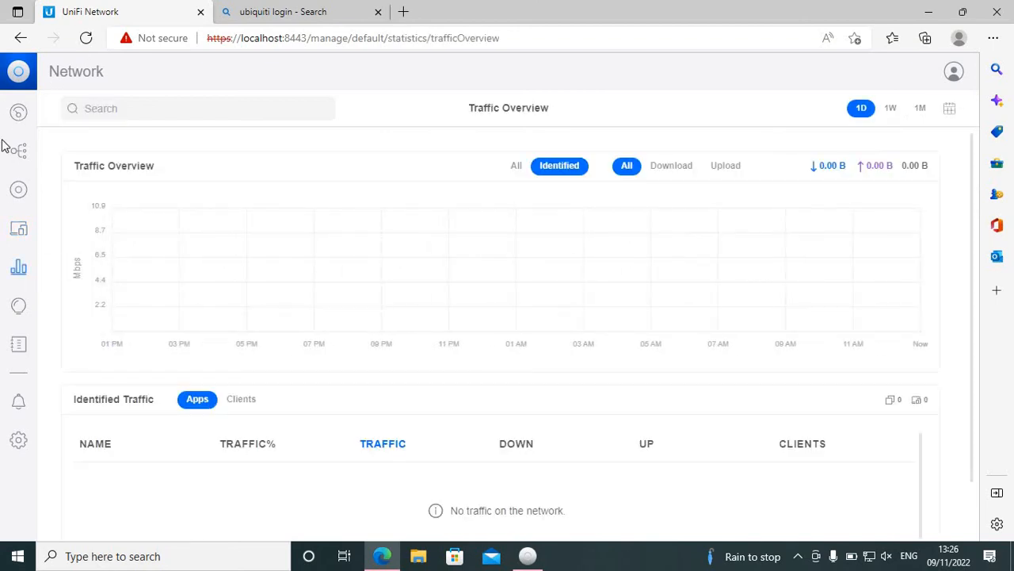
Step: Review the dashboard and topology once more, and return to the UniFi devices list to check the access point's status
click(18, 112)
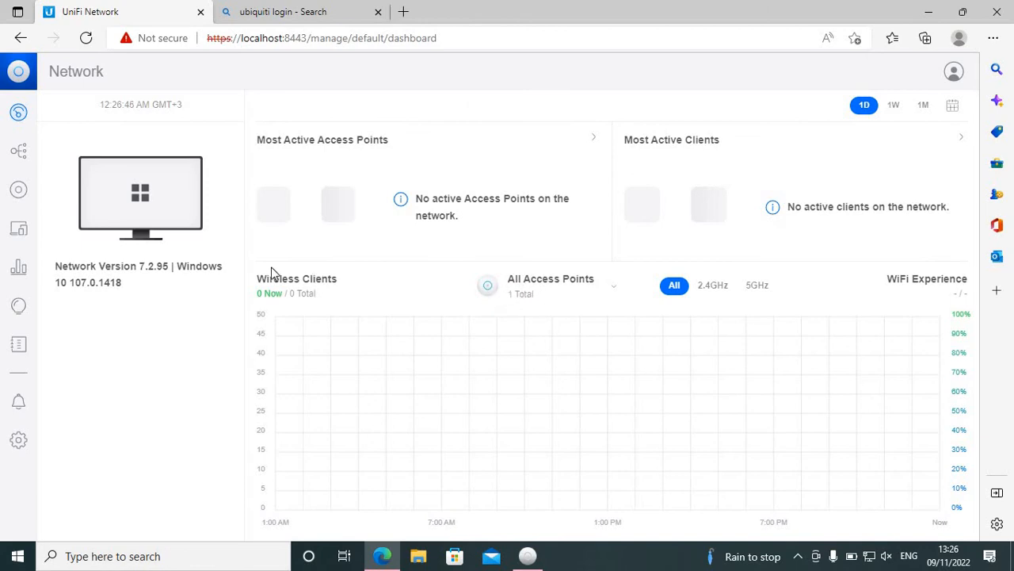
click(21, 152)
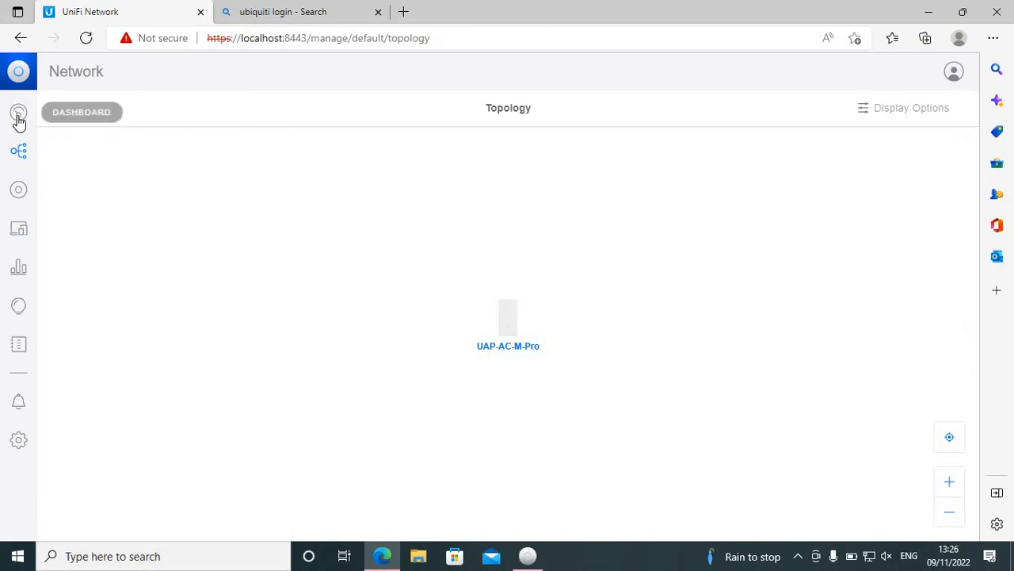
click(19, 116)
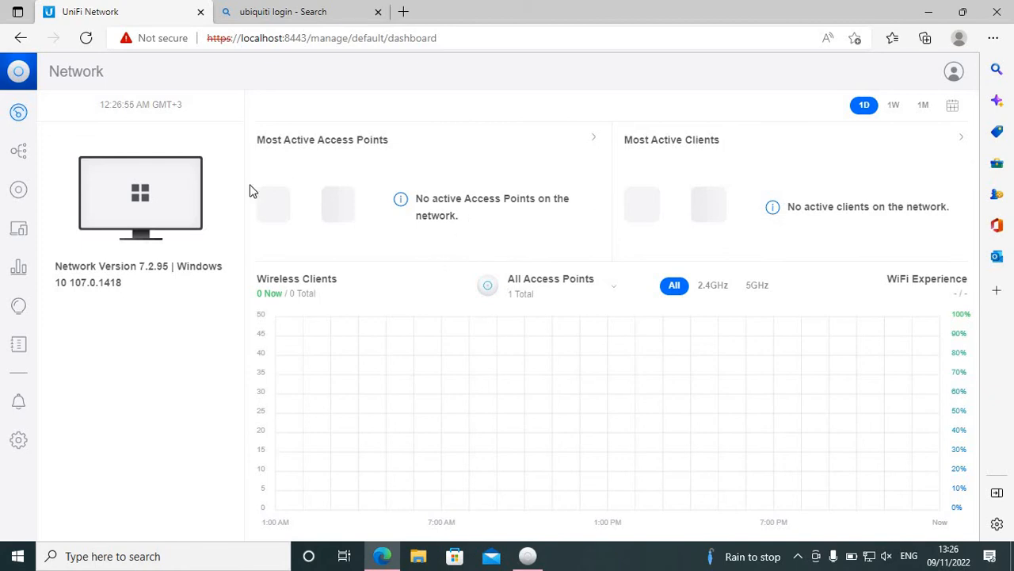
click(24, 155)
click(26, 194)
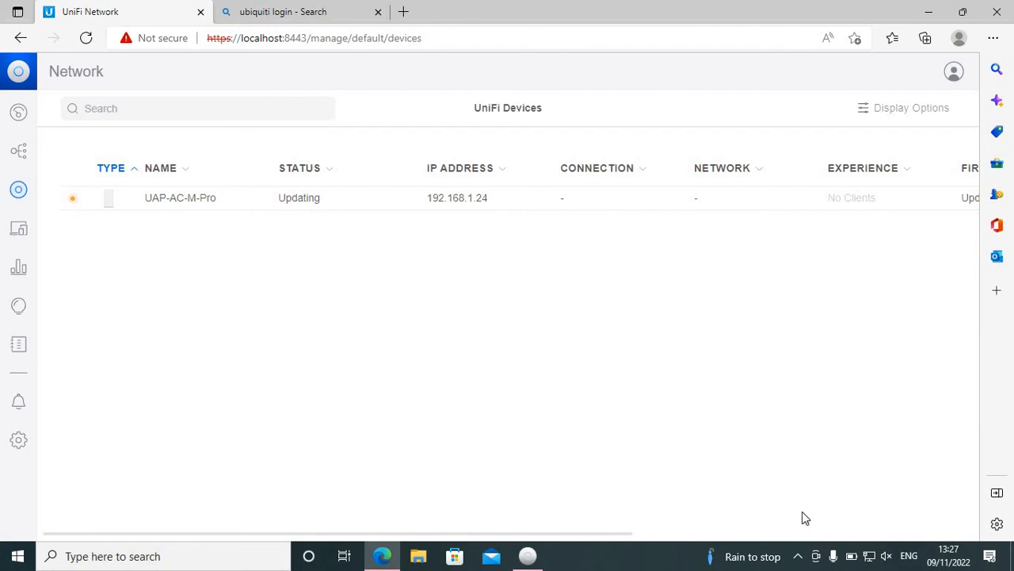
Step: Turn the computer's Wi-Fi off and on again, and look for the MY UNIFI network among the available networks
click(870, 557)
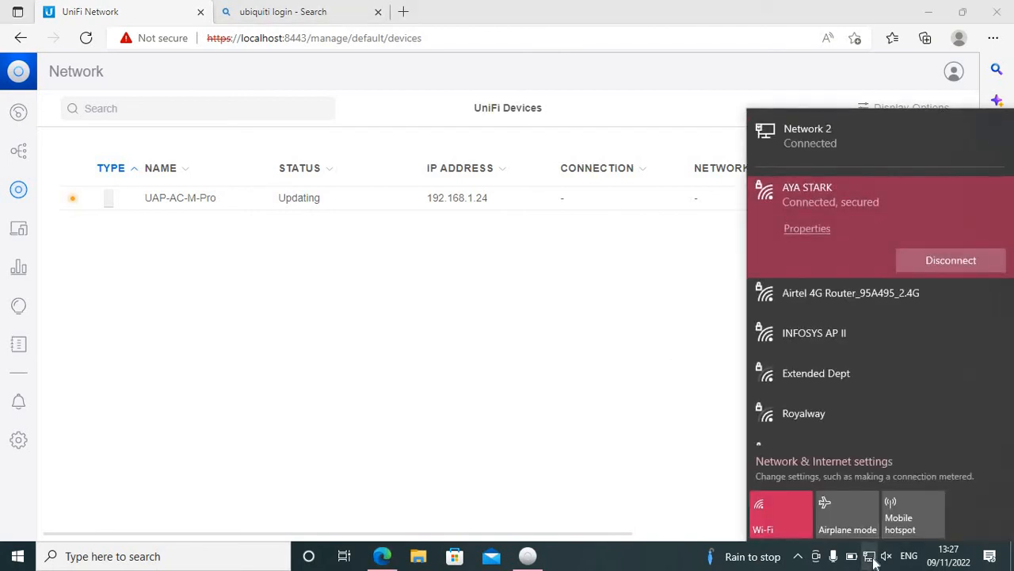
click(870, 556)
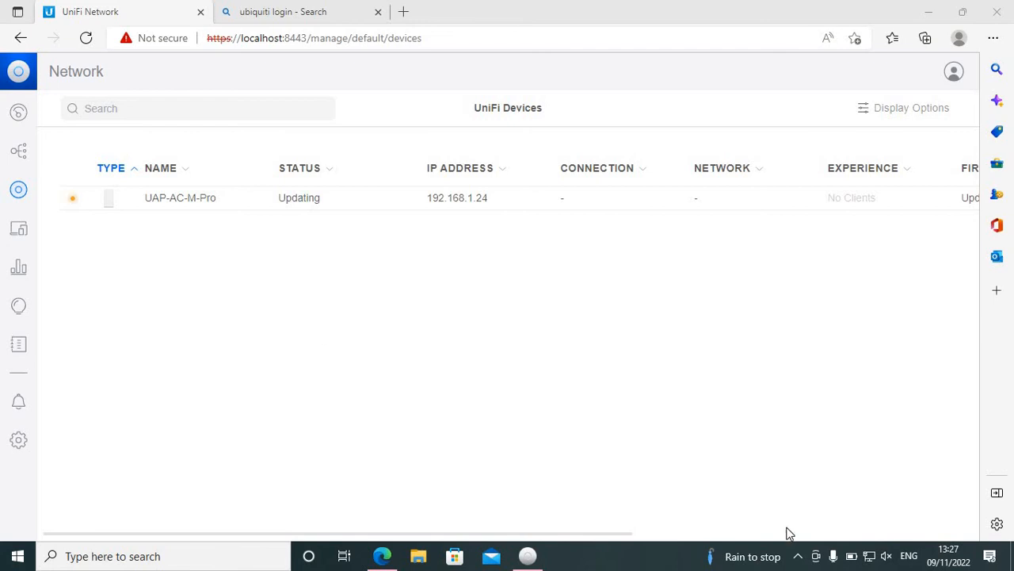
click(868, 561)
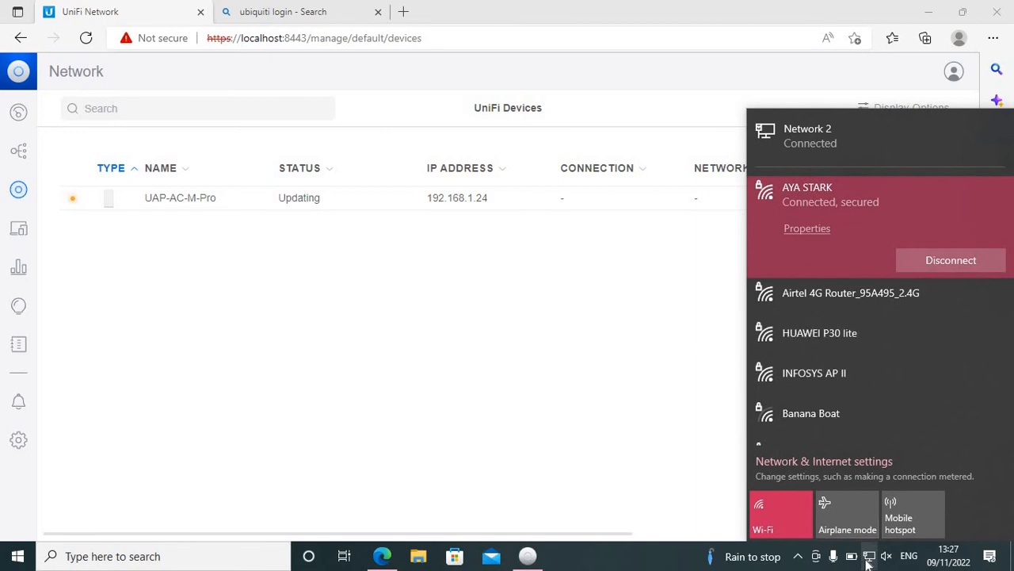
click(781, 513)
click(782, 514)
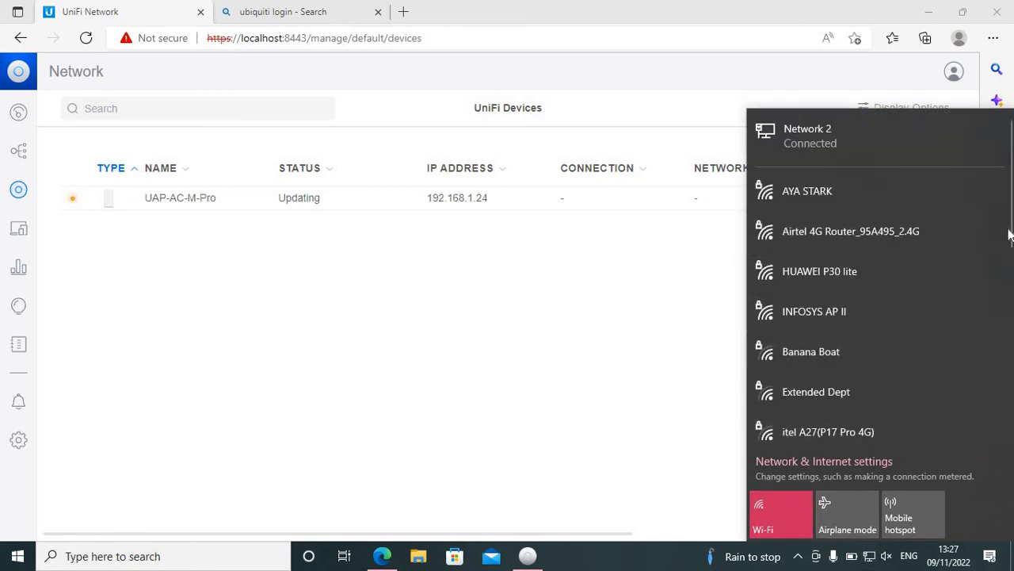
scroll(1010, 277, down, 5)
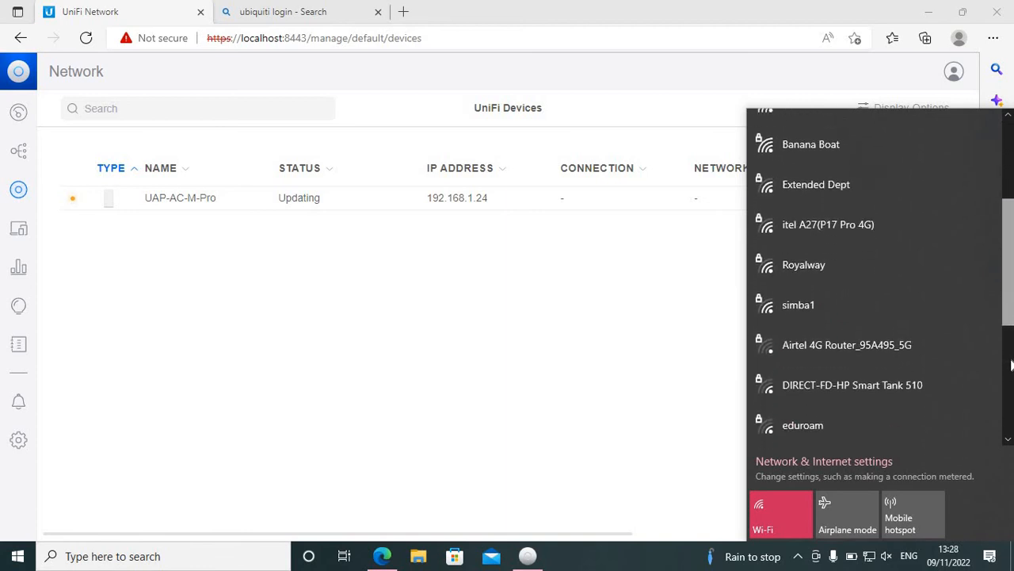
drag(1010, 399, 991, 180)
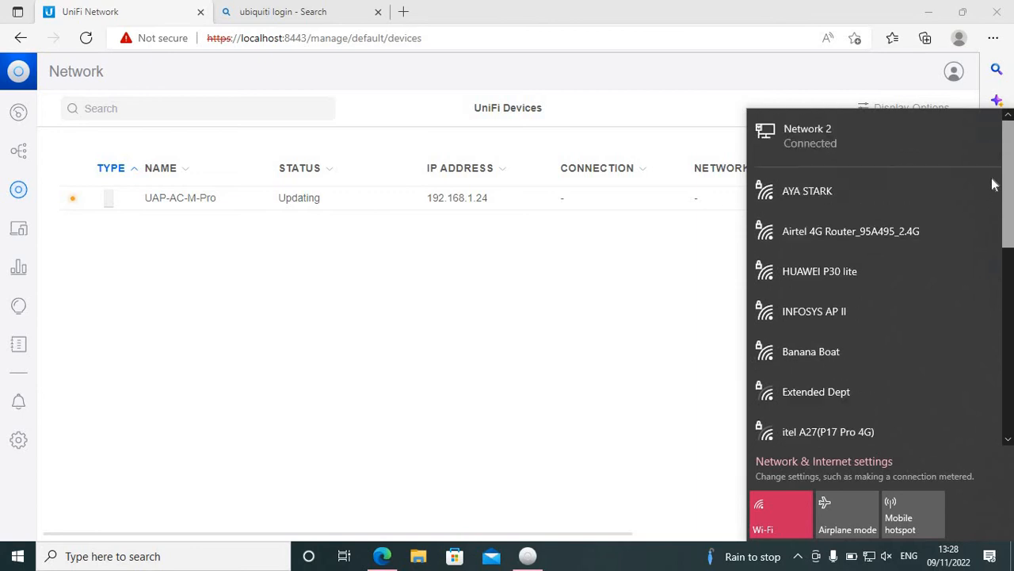
click(469, 346)
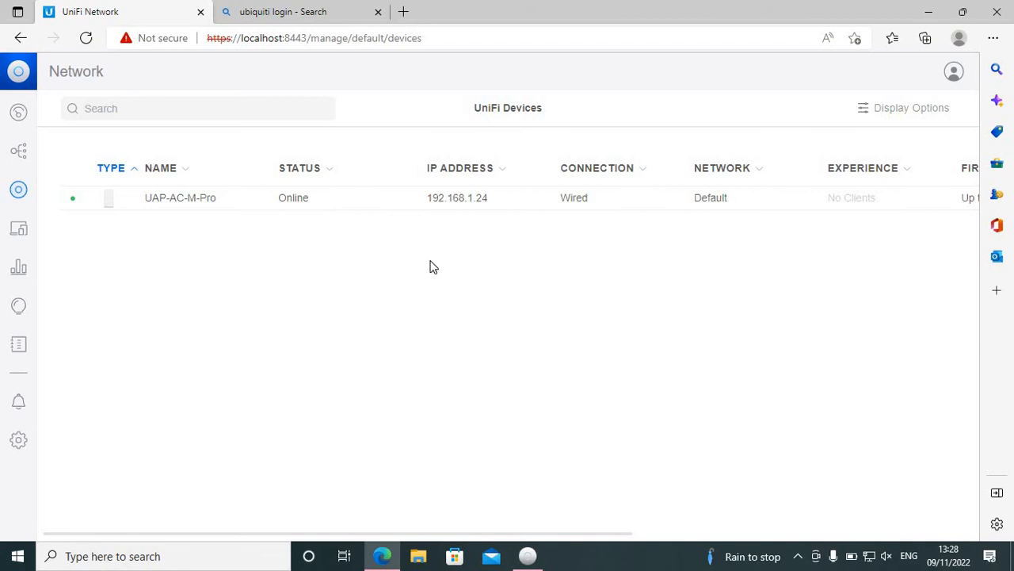
Step: Review the overview, insights and settings of the UAP-AC-M-Pro access point, and close its details
double_click(203, 206)
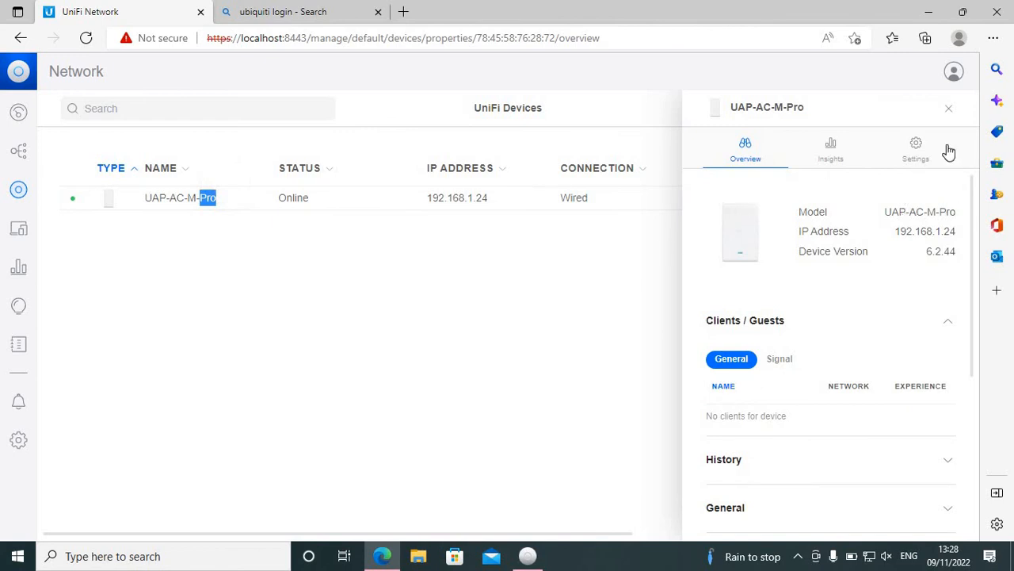
click(819, 165)
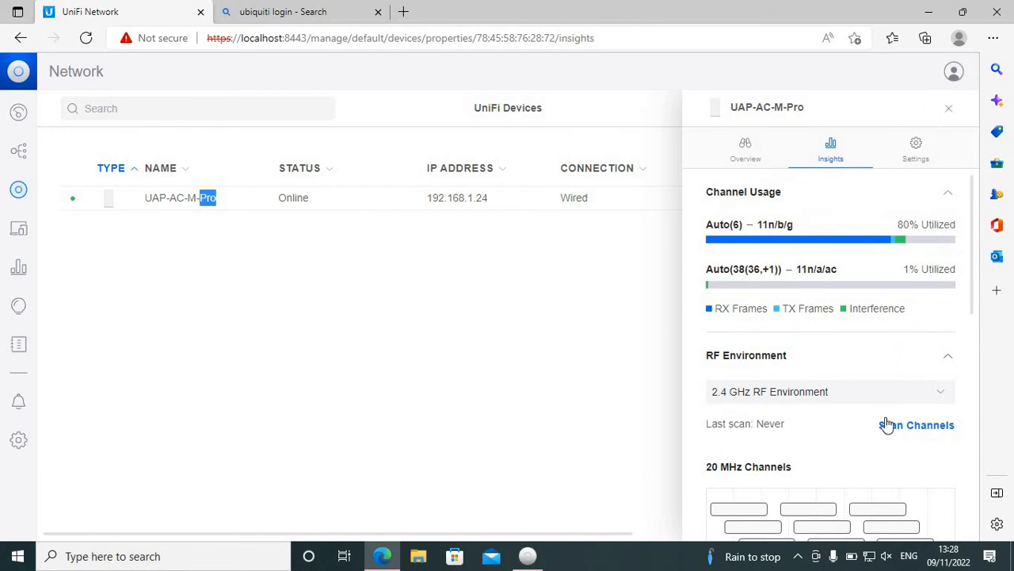
click(913, 158)
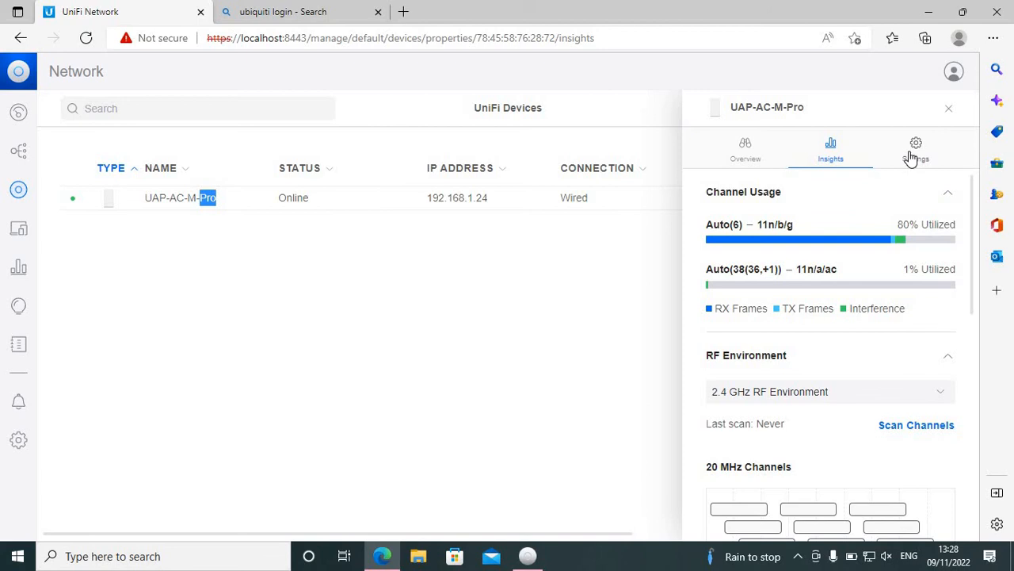
click(944, 112)
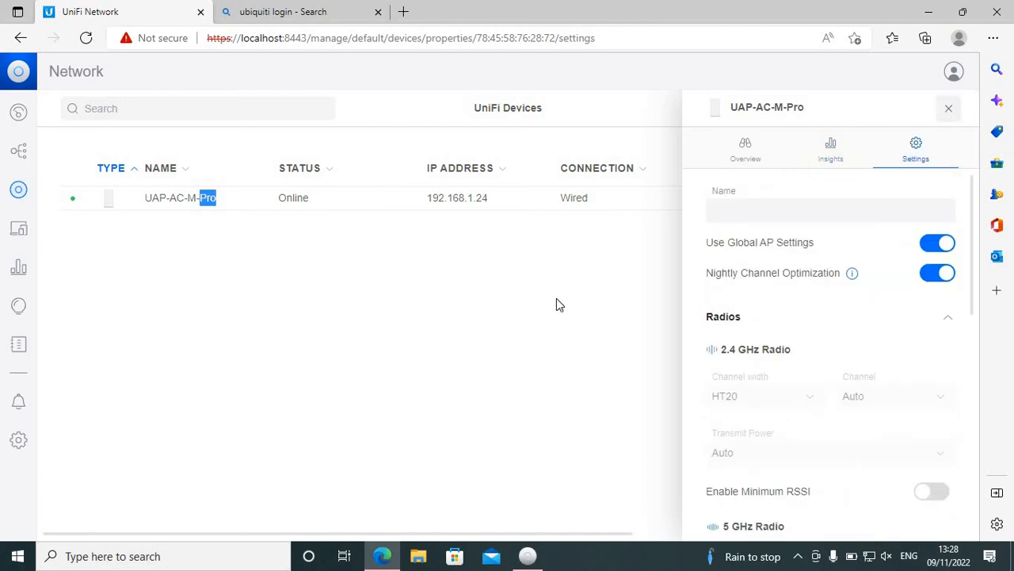
Step: Check the computer's available wireless networks again for MY UNIFI, and close the network list
click(652, 538)
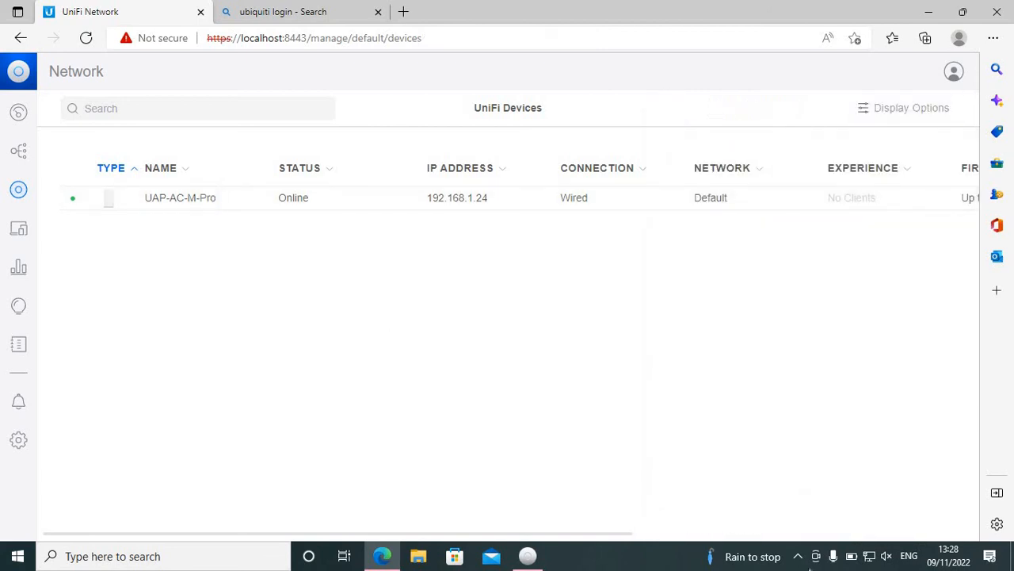
click(869, 556)
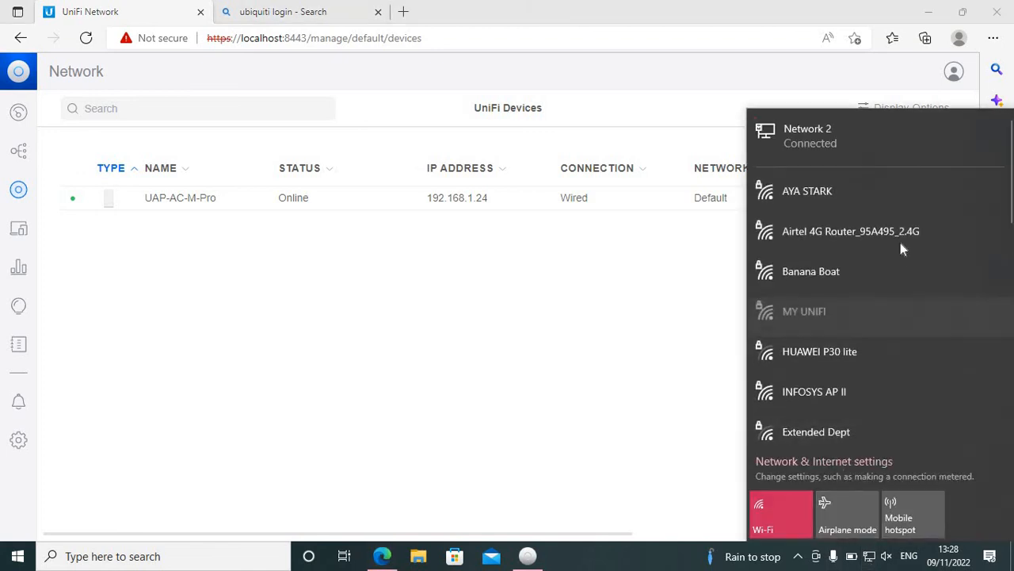
click(610, 363)
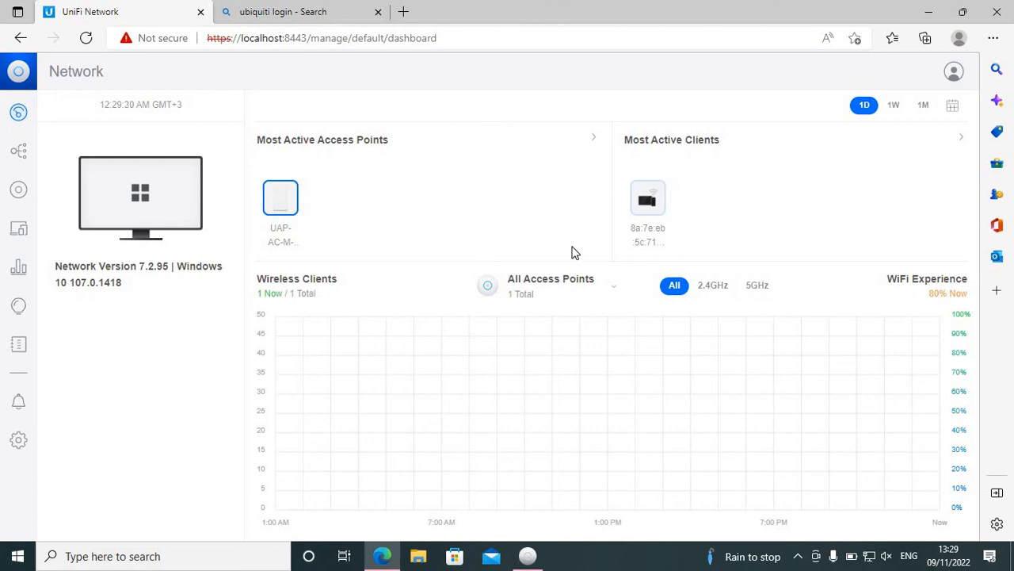
Step: Inspect the wireless client in the topology, and examine the access point's connection, experience, firmware and usage columns in the UniFi devices list
click(19, 151)
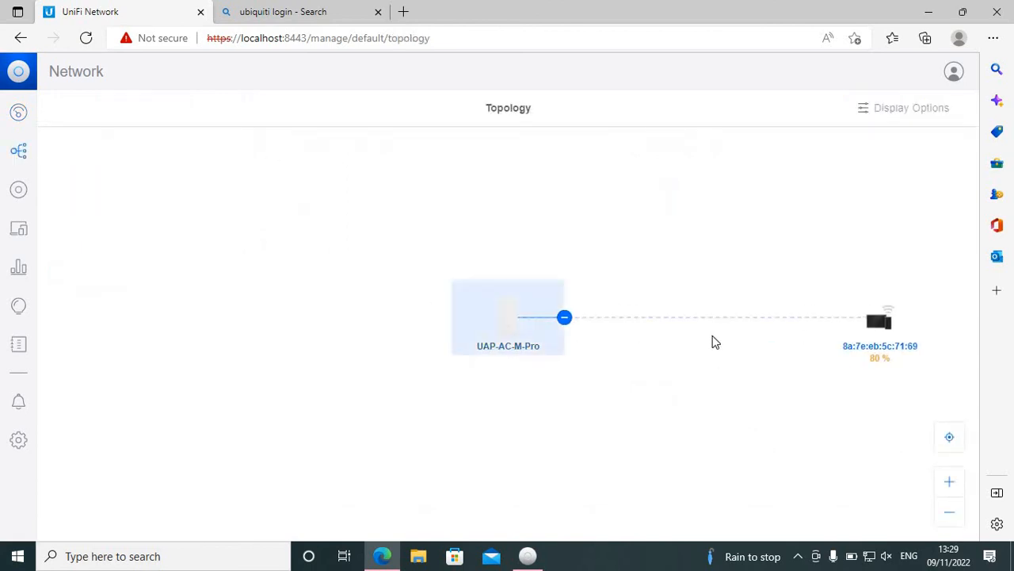
click(873, 347)
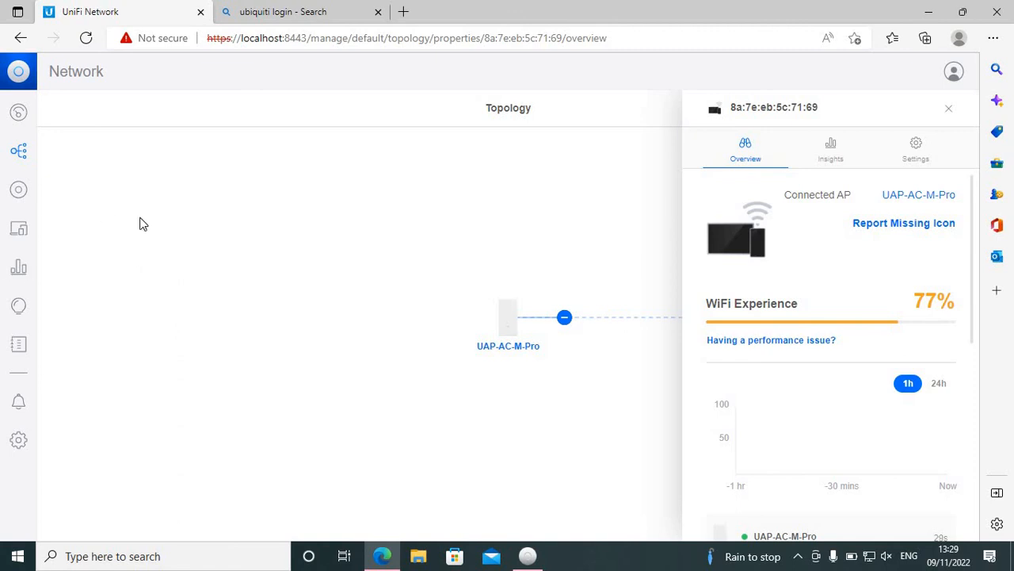
click(15, 197)
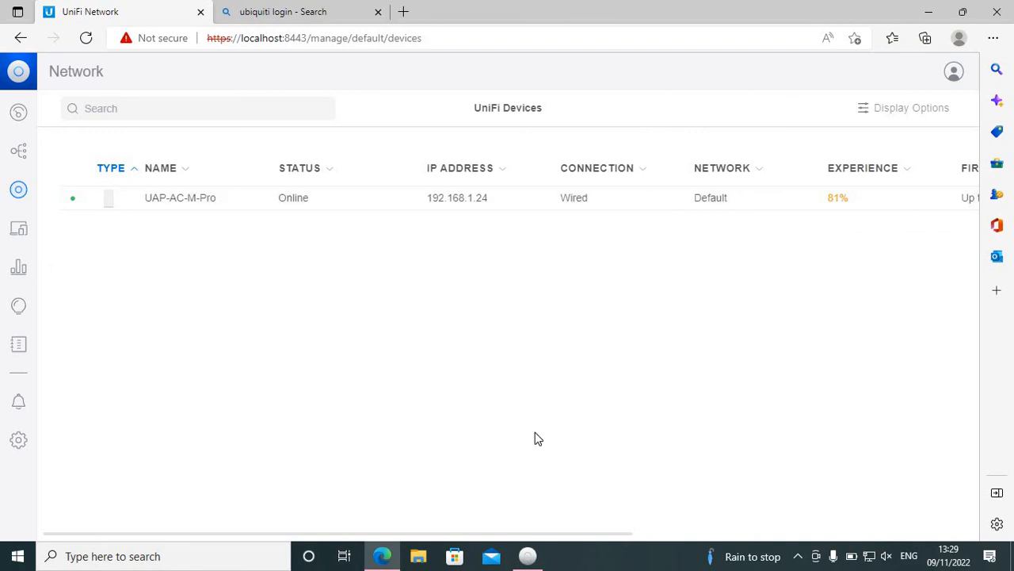
click(642, 533)
drag(689, 531, 747, 491)
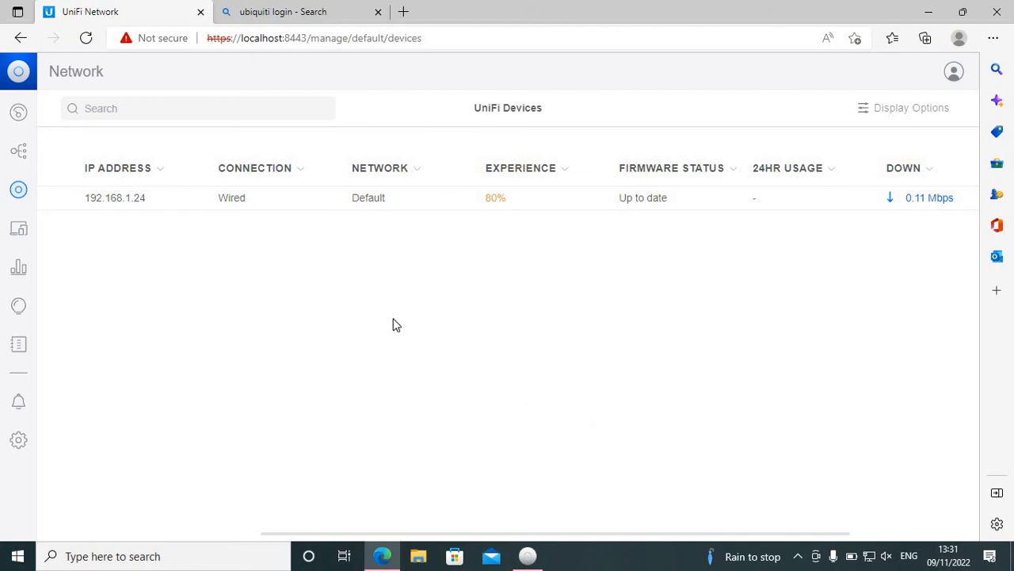
Step: Reload the UniFi devices page and view the network topology of the access point and its wireless clients
click(276, 39)
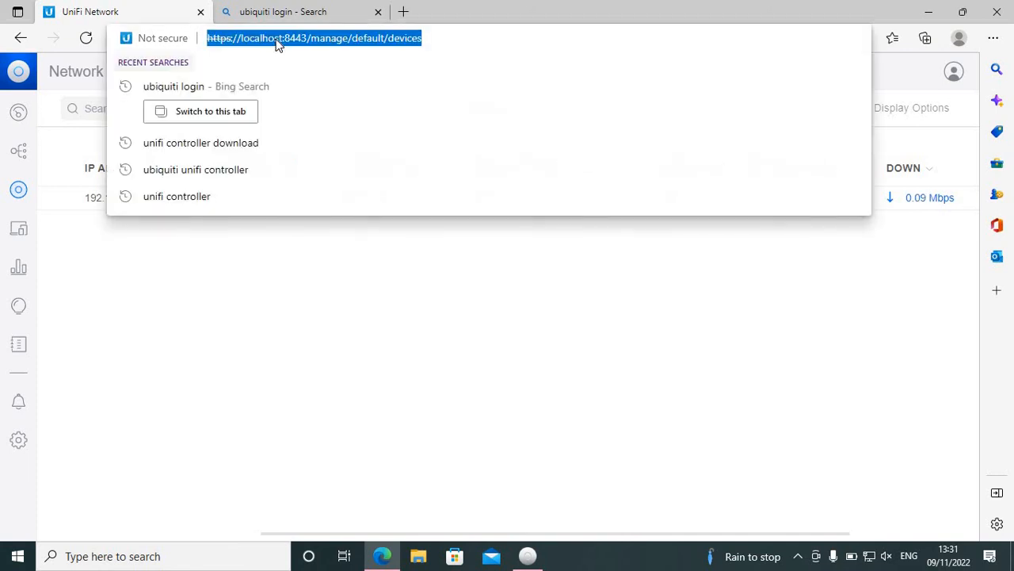
key(Return)
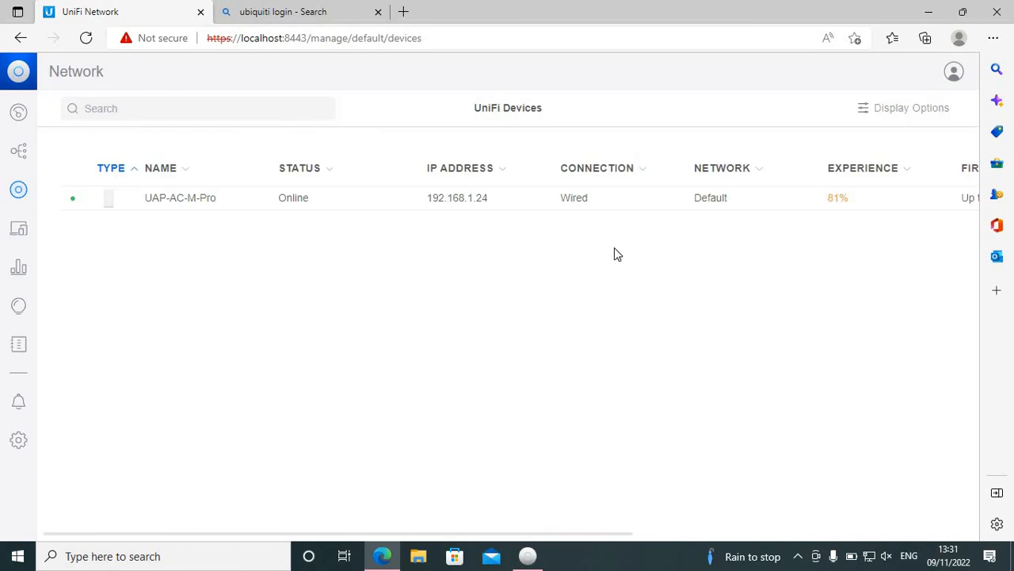
click(18, 152)
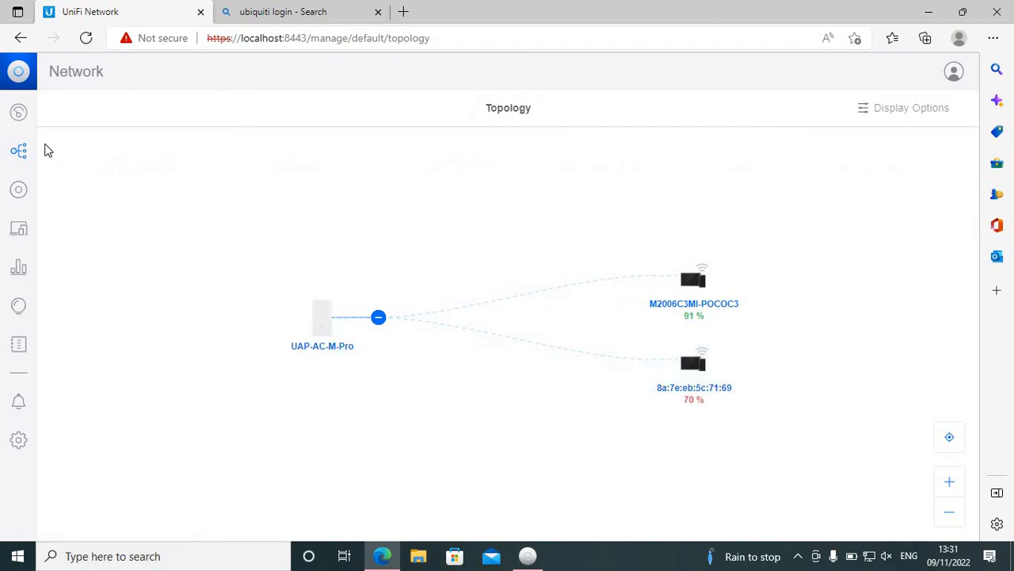
Step: Review the dashboard's wireless clients chart for the 2.4GHz, 5GHz and All bands, and show the access points available for filtering it
click(18, 117)
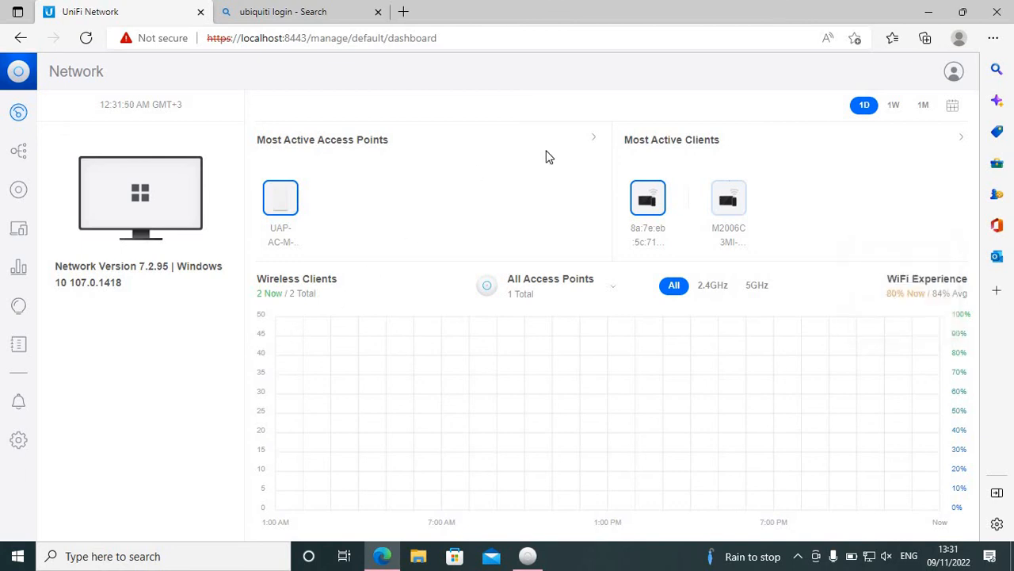
click(711, 287)
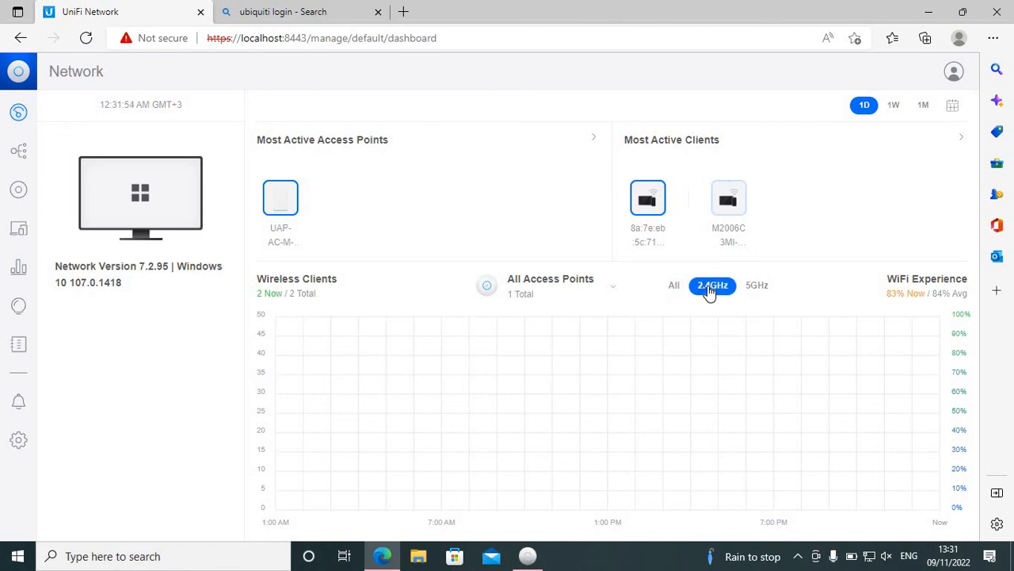
click(754, 289)
click(694, 285)
click(672, 287)
mouse_move(284, 201)
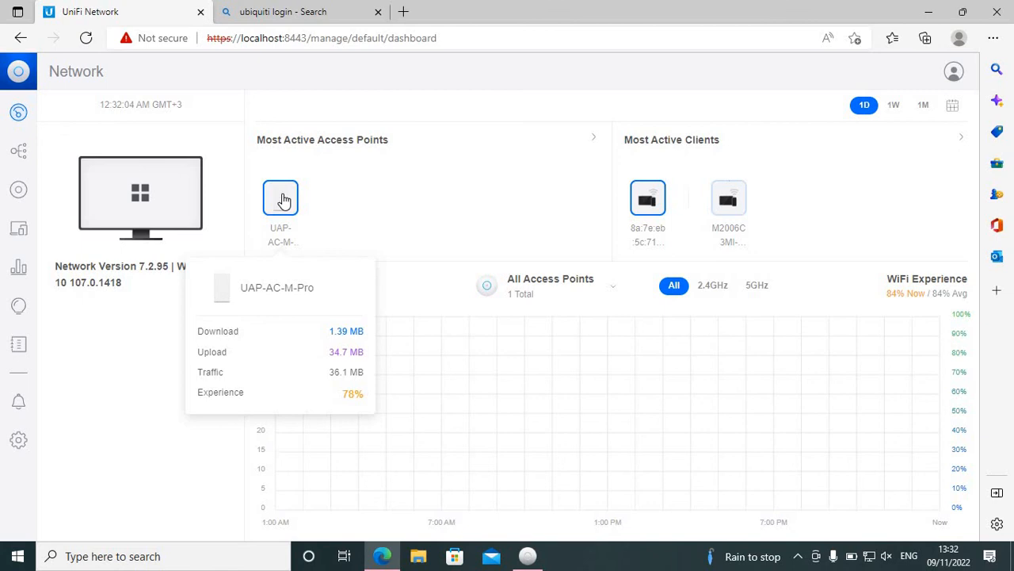
click(490, 288)
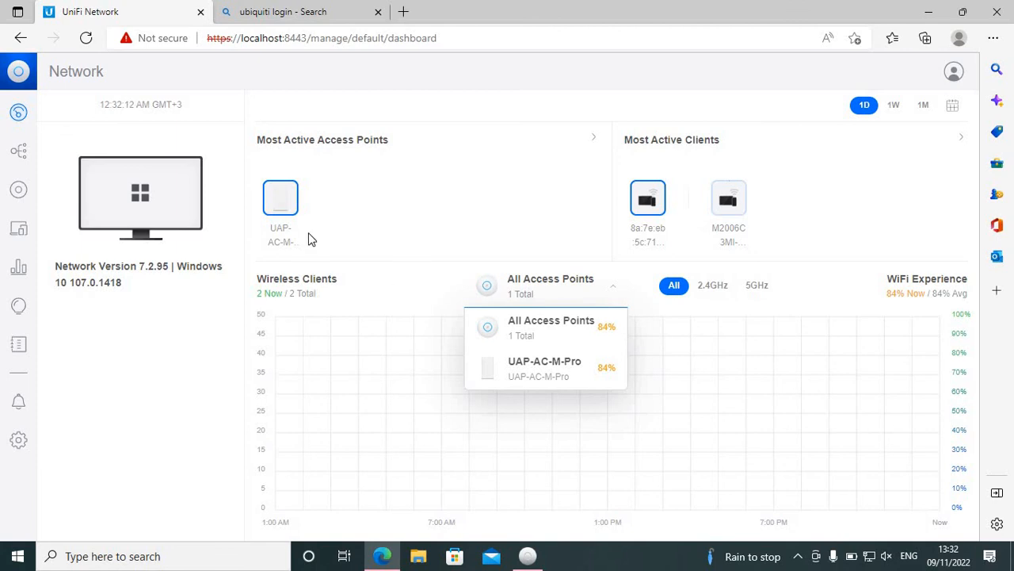
Step: Examine the Traffic Overview statistics and the connections and experience of the client devices
click(19, 274)
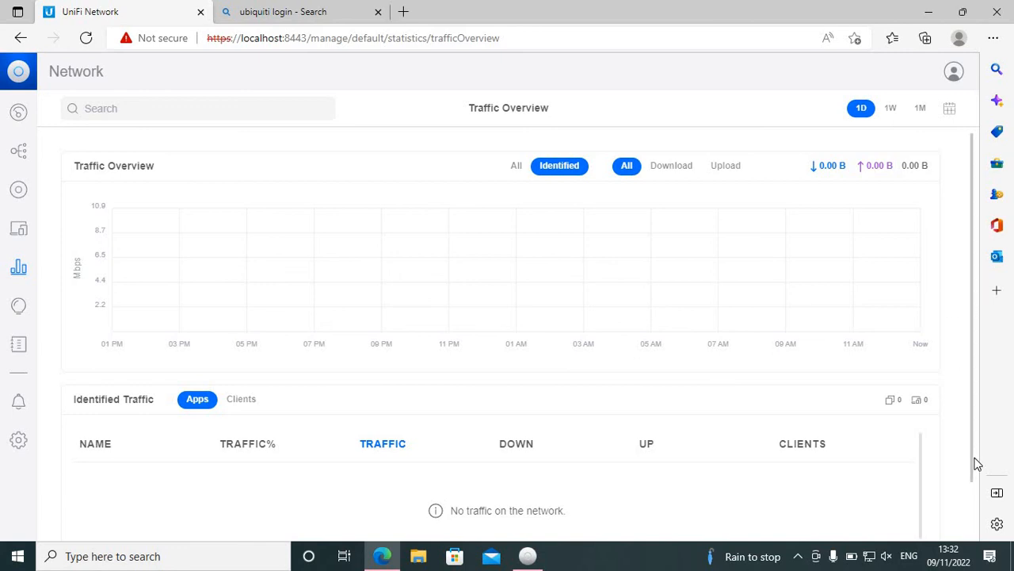
scroll(980, 444, down, 1)
scroll(956, 192, up, 2)
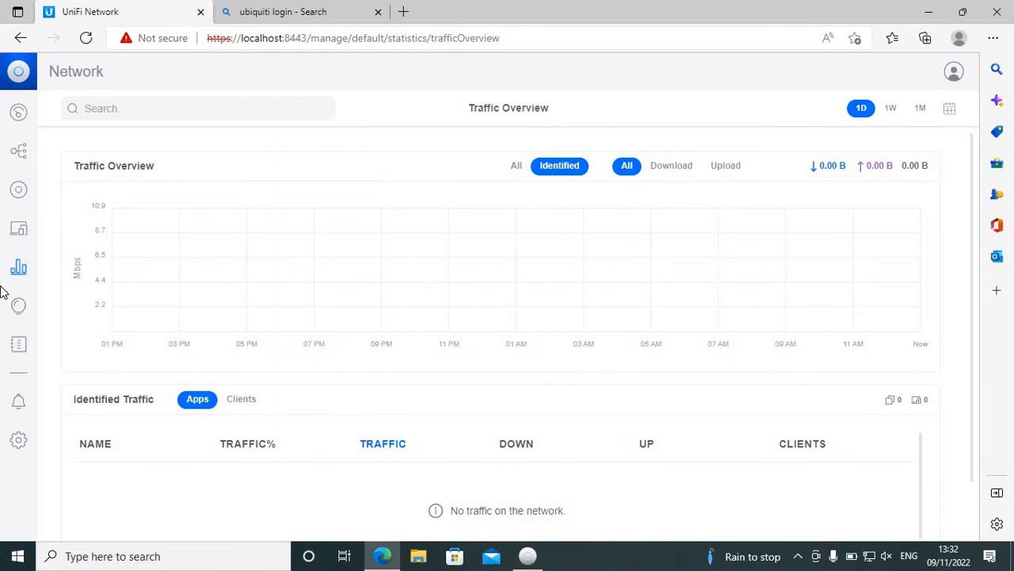
click(19, 231)
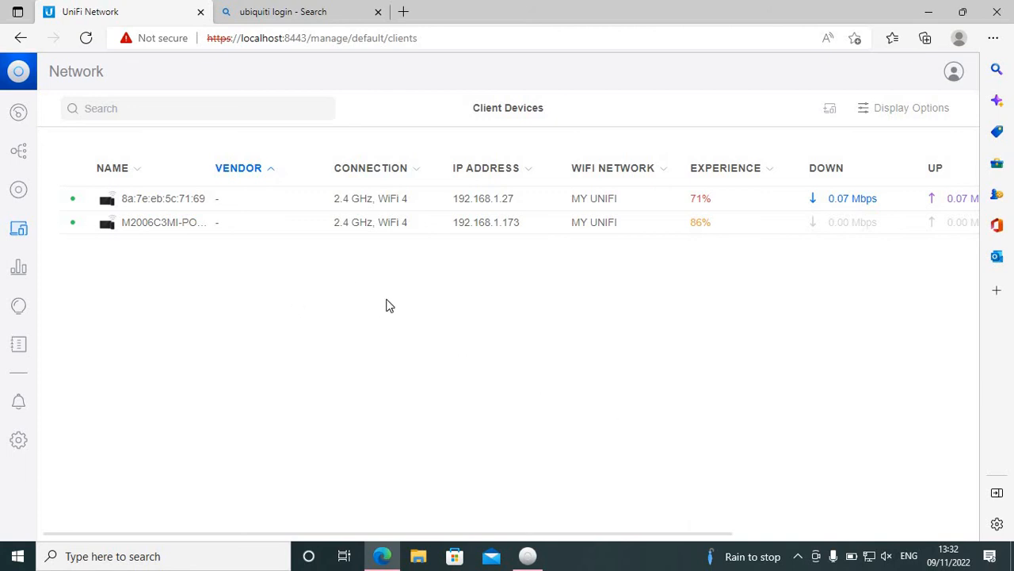
Step: Revisit the traffic statistics, and inspect the weaker-signal client's point in the WiFi Insights performance chart
click(21, 280)
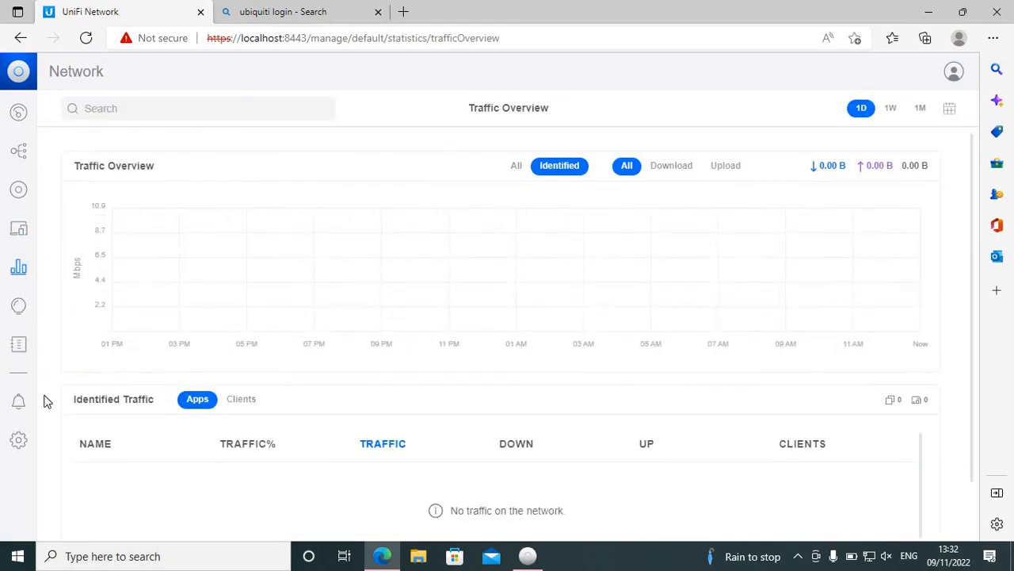
click(20, 311)
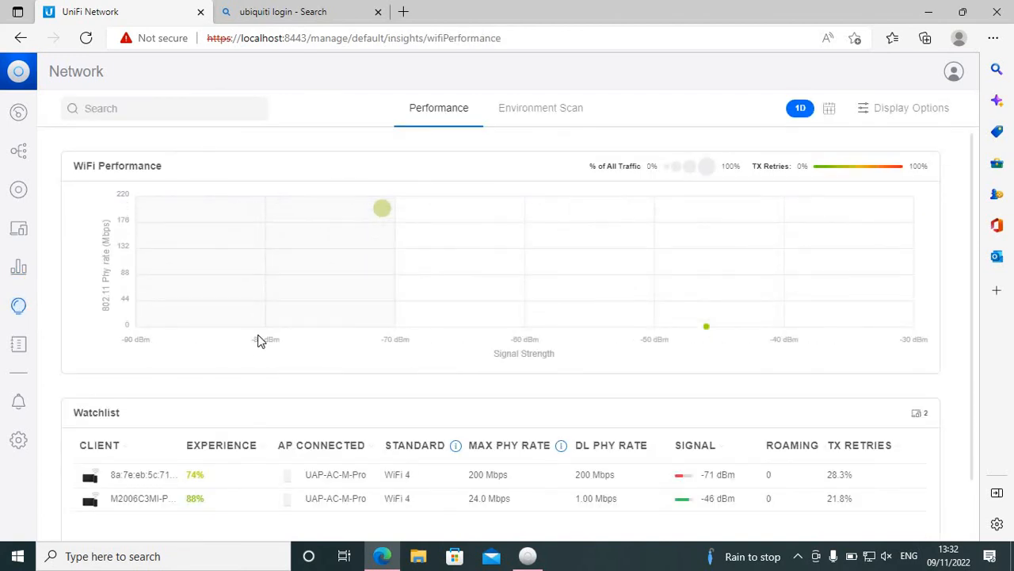
click(385, 220)
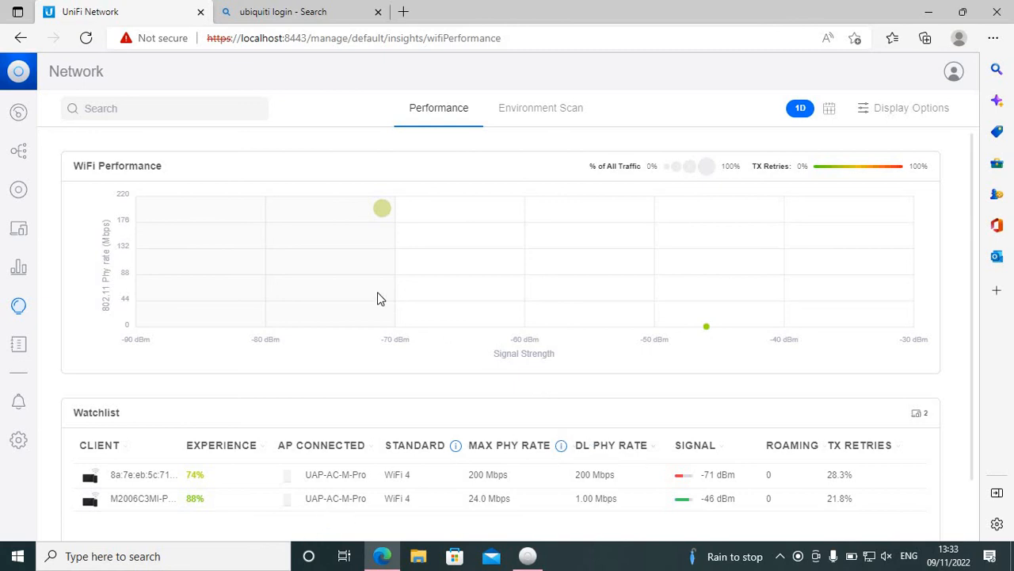
Step: Recheck the UniFi devices, client devices, traffic overview and topology, and return to the dashboard
click(19, 194)
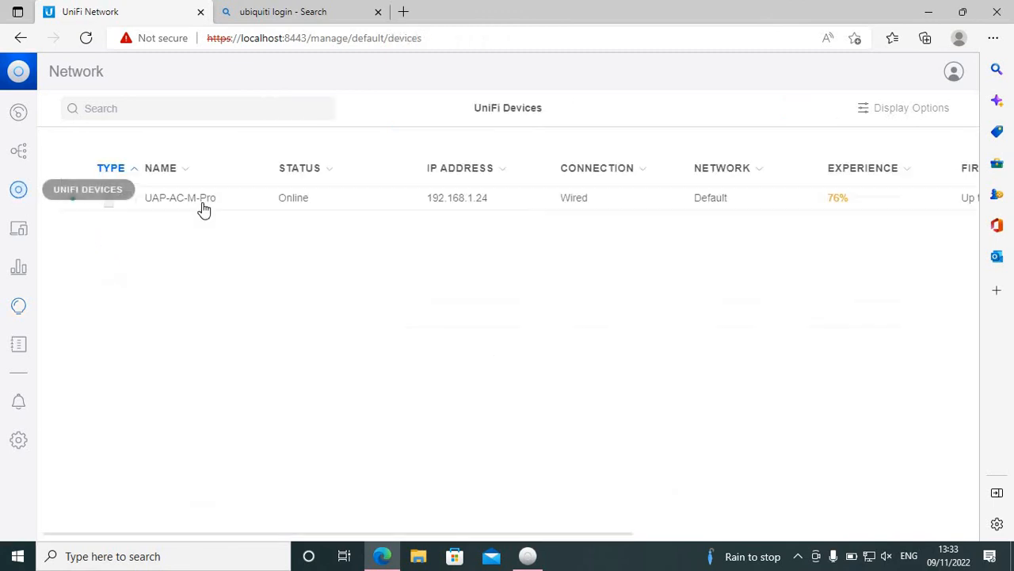
click(21, 230)
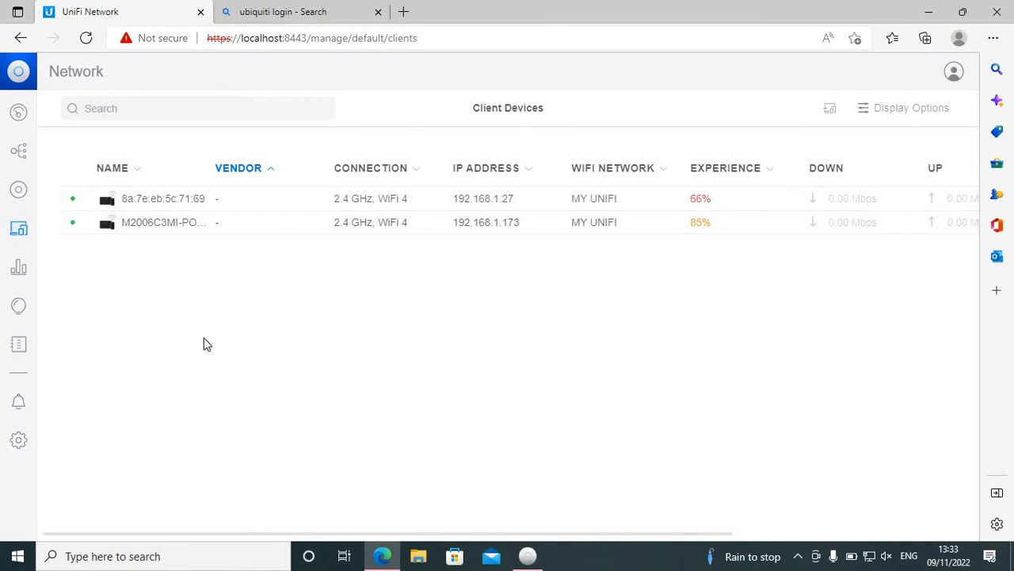
click(19, 269)
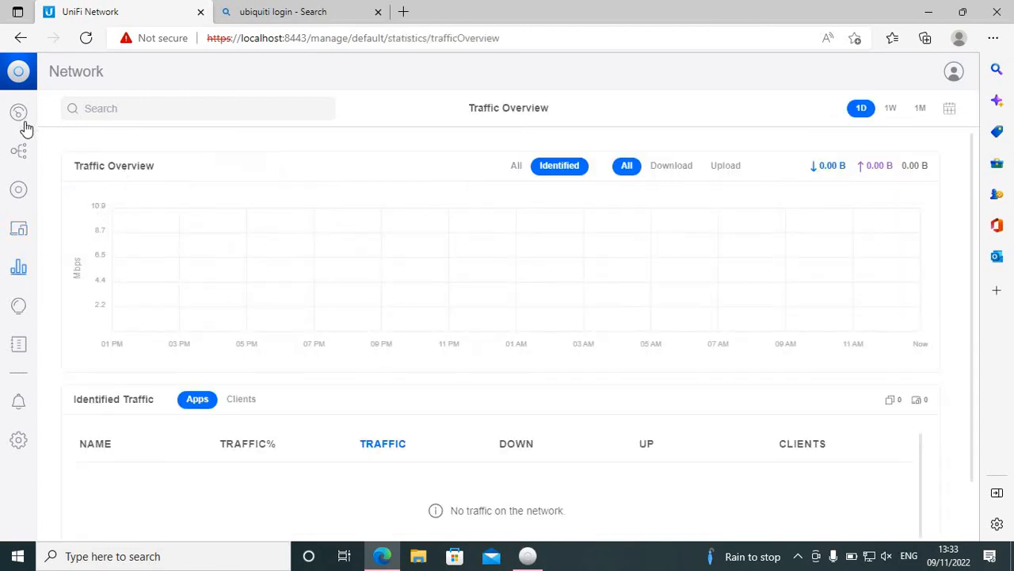
click(24, 155)
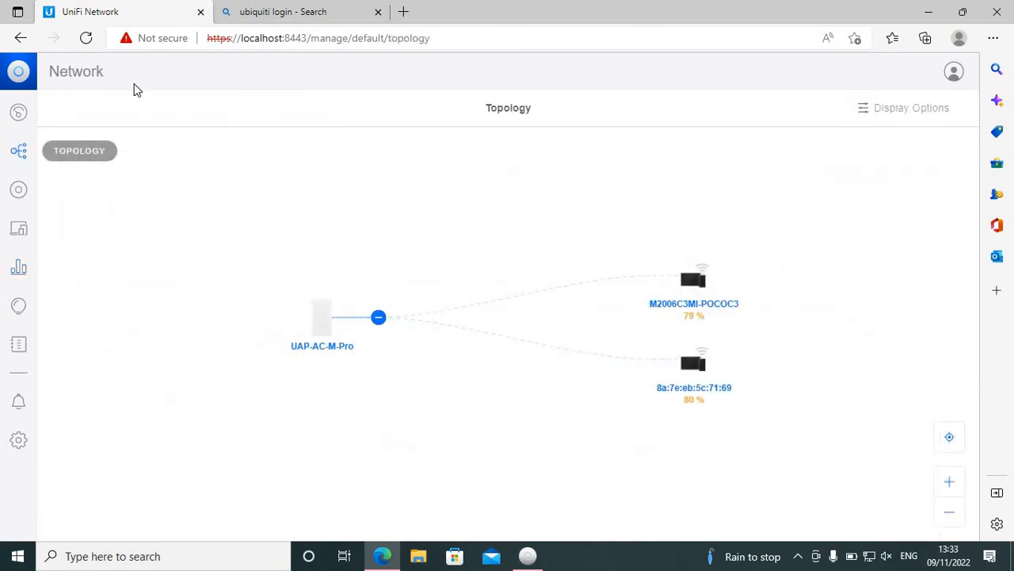
click(20, 119)
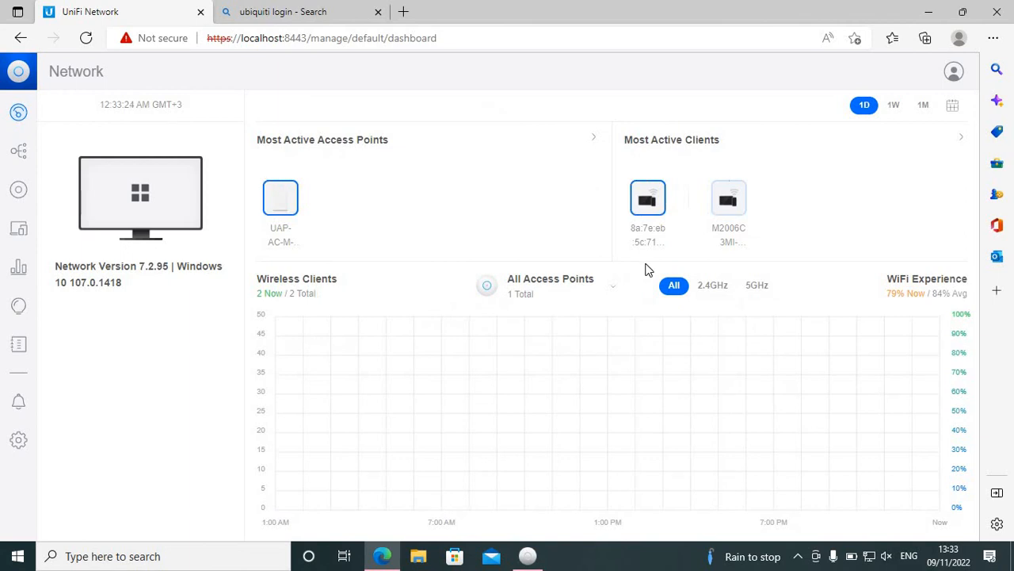